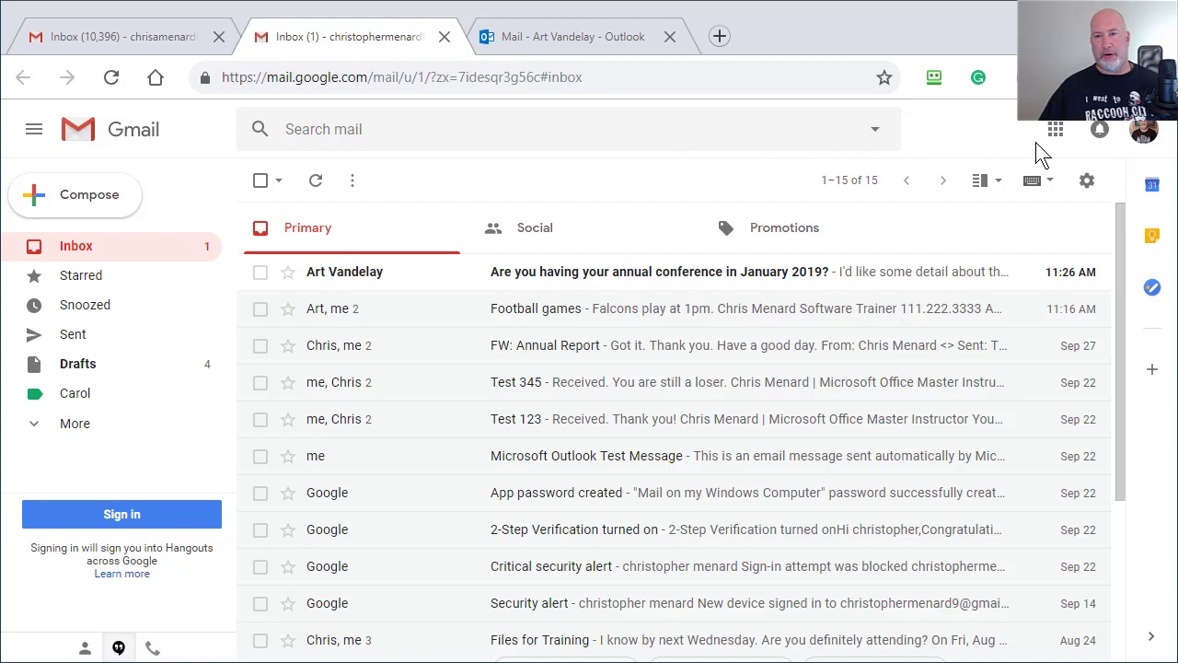
# Step: Open the settings menu from the gear icon at the top right of the inbox
pyautogui.click(1086, 182)
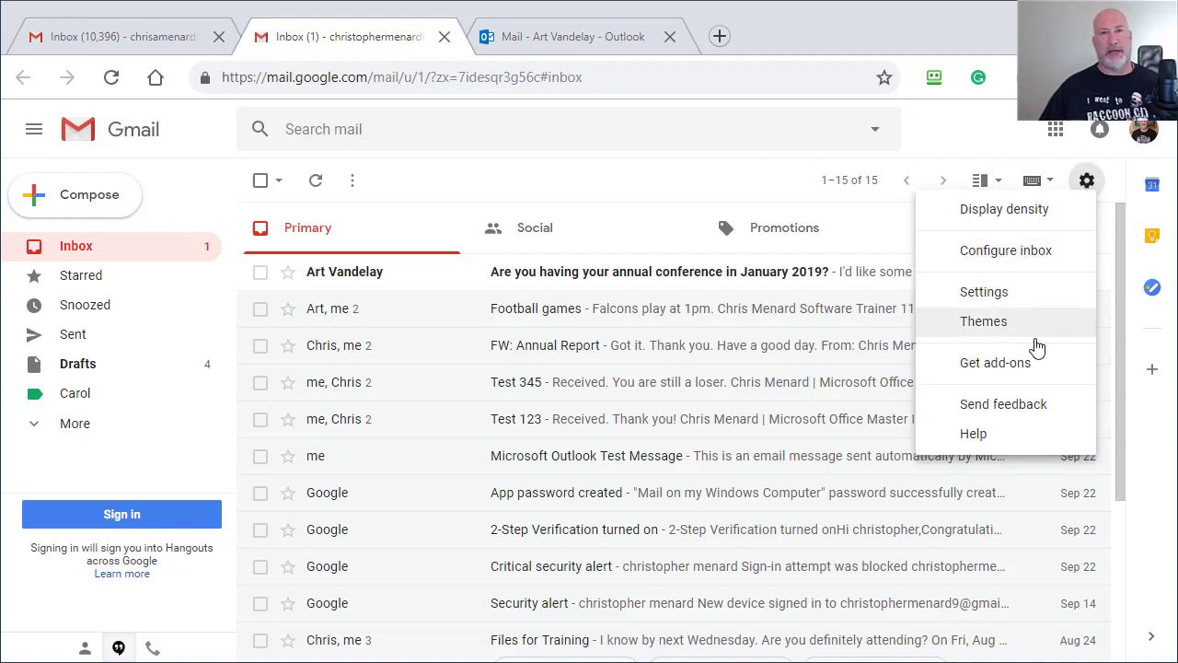
# Step: Save a custom three-line signature with name, Software Trainer and 770.111.2222
pyautogui.click(984, 297)
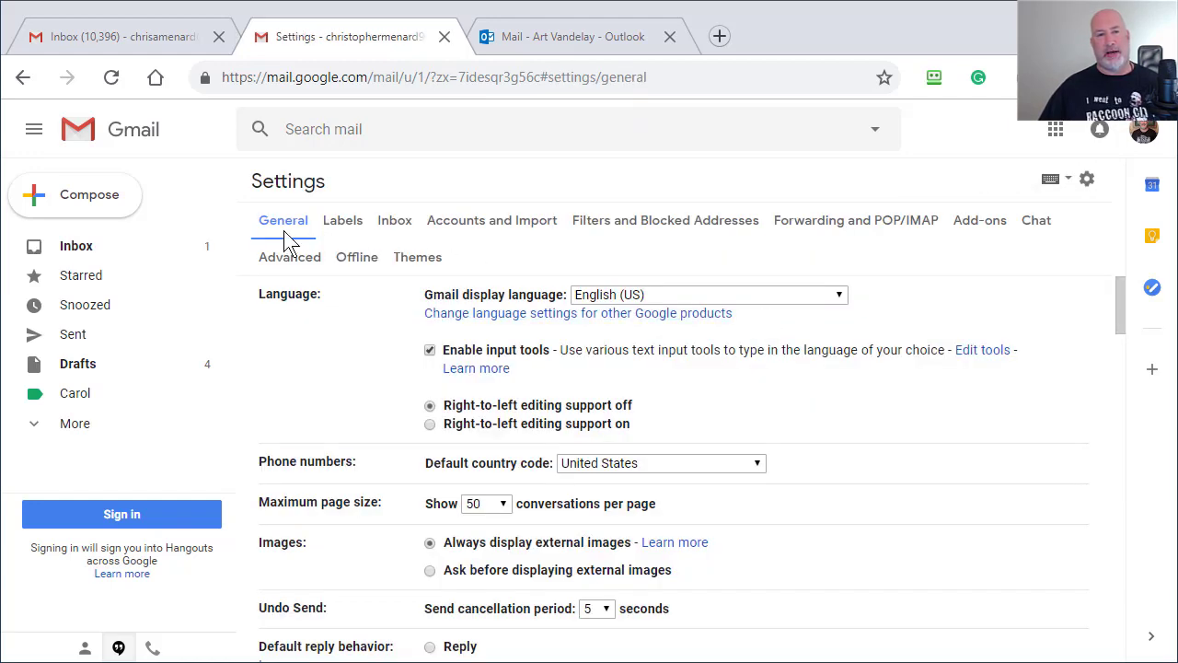
pyautogui.scroll(-5, 670, 355)
pyautogui.scroll(-4, 672, 359)
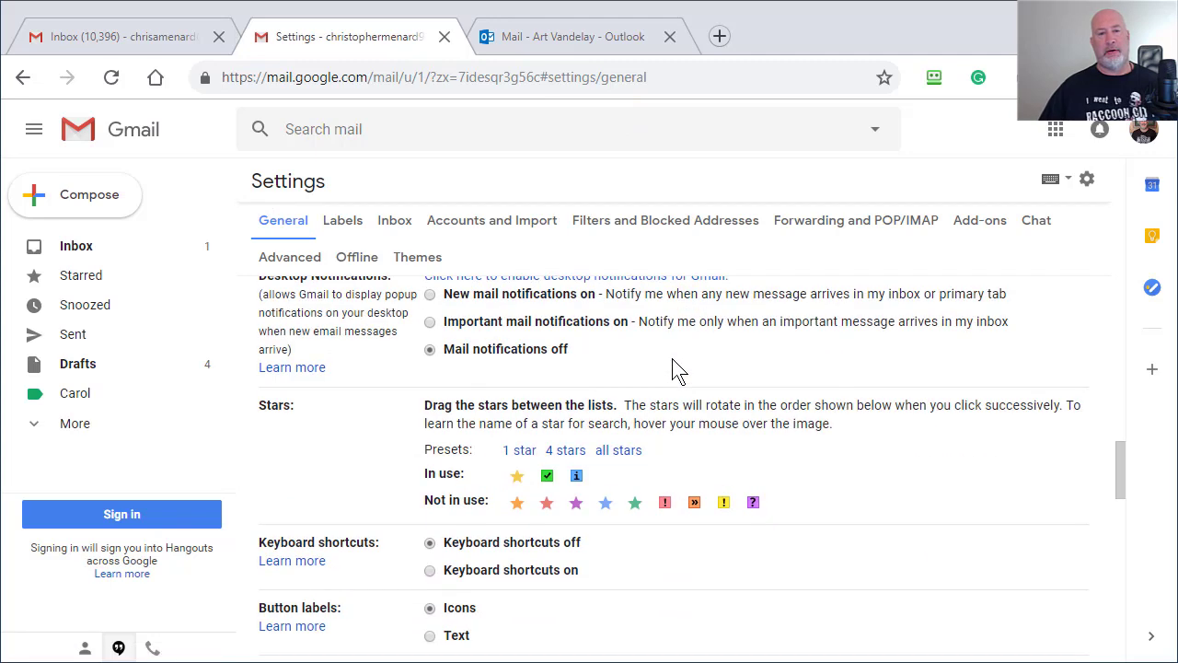
pyautogui.scroll(-4, 673, 369)
pyautogui.scroll(-3, 672, 368)
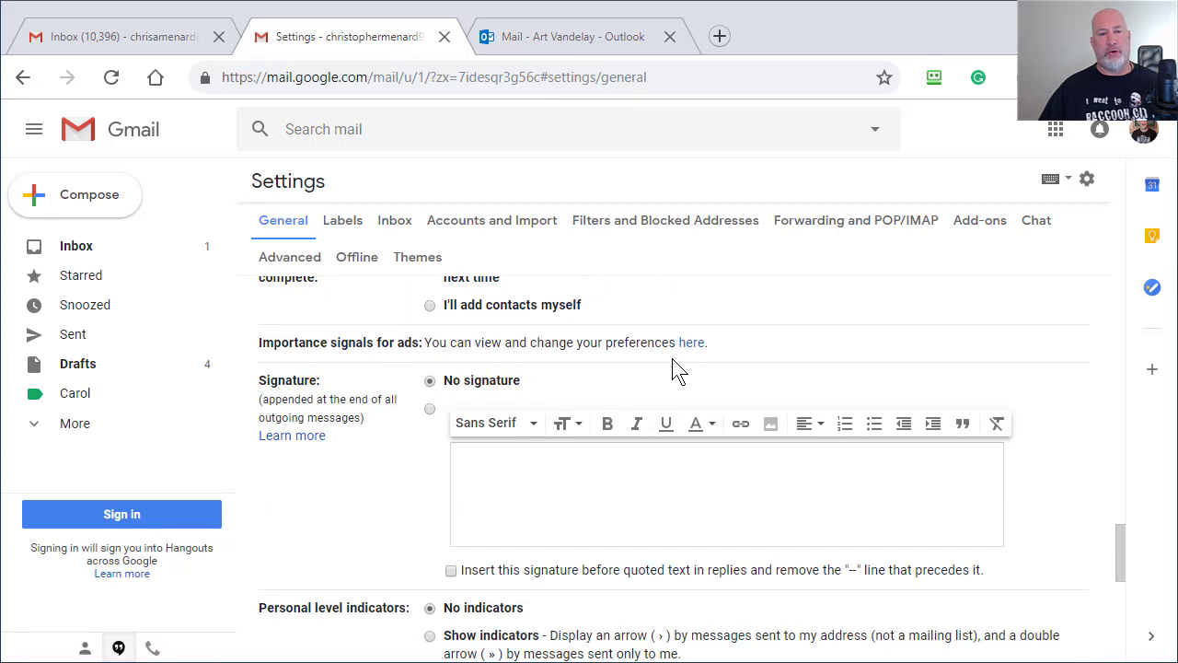
pyautogui.click(430, 410)
pyautogui.click(475, 458)
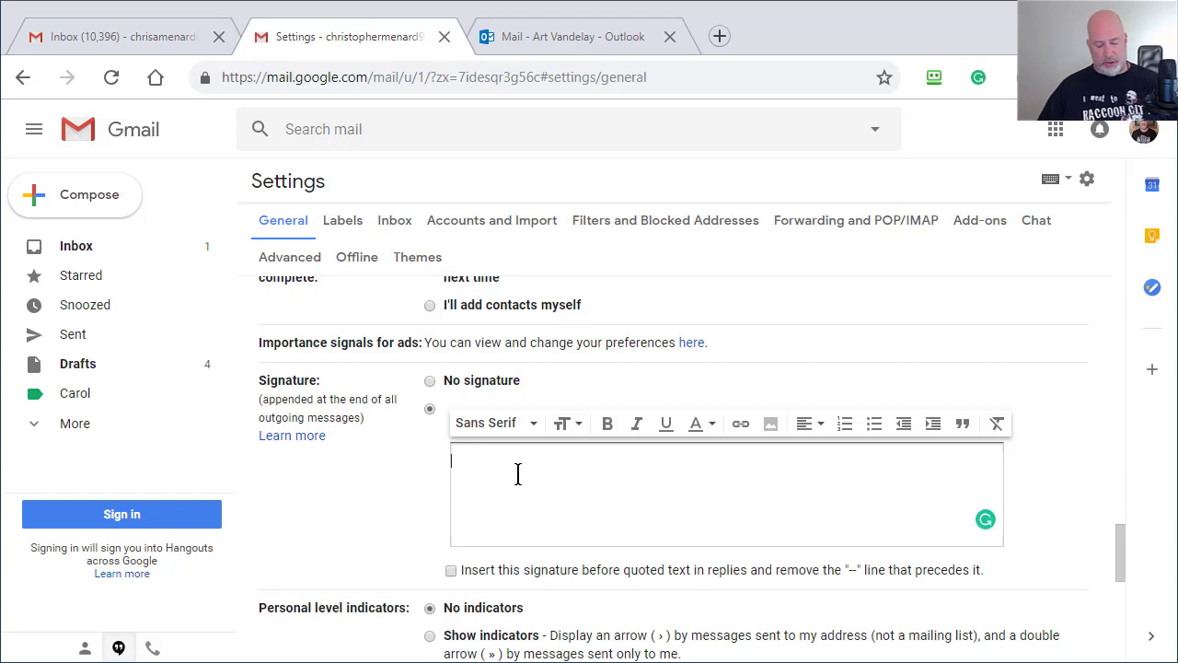
pyautogui.write('Chris Menard Software Trainer Phone: 770.111.2222')
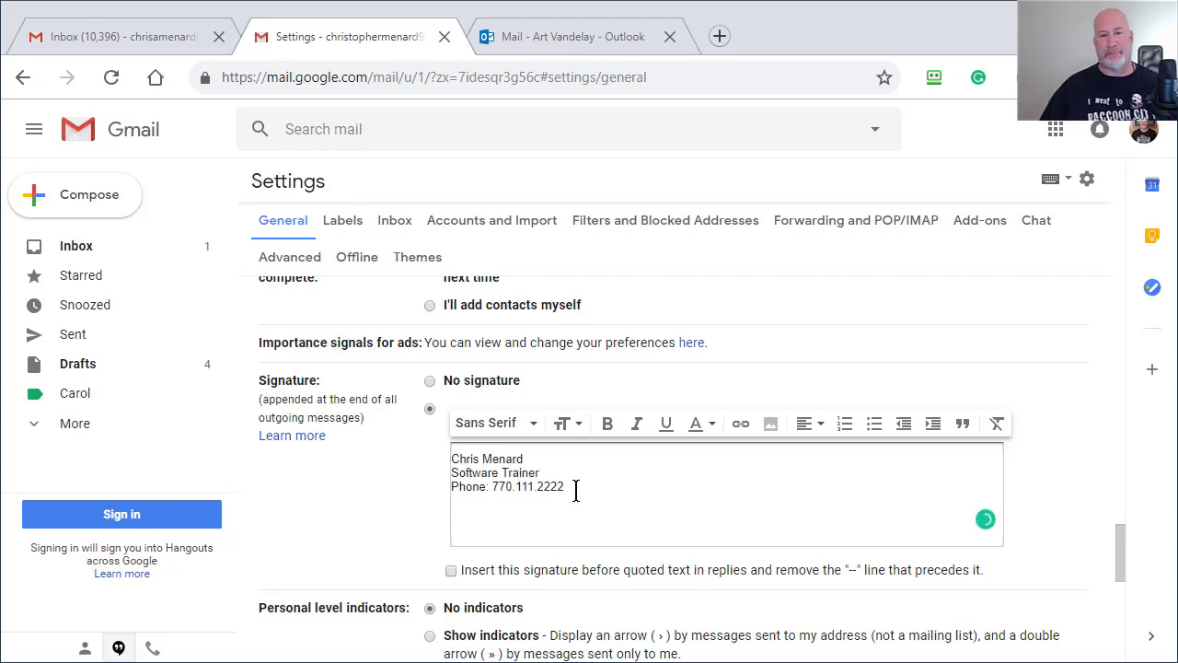
pyautogui.scroll(-10, 576, 492)
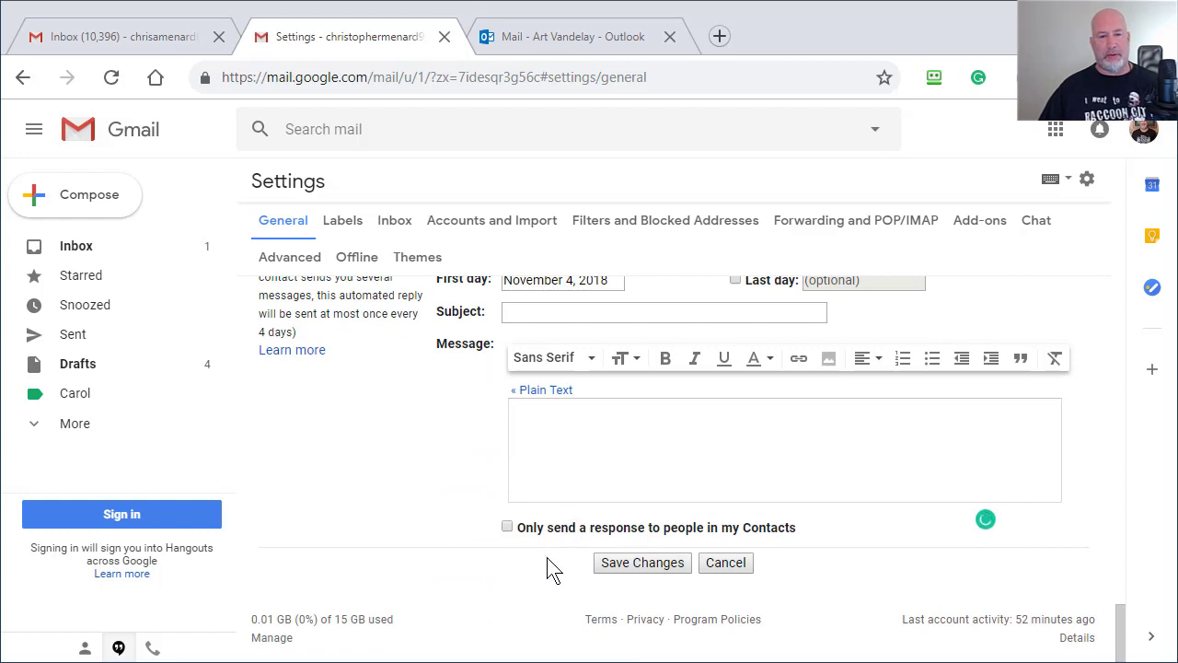
pyautogui.click(644, 563)
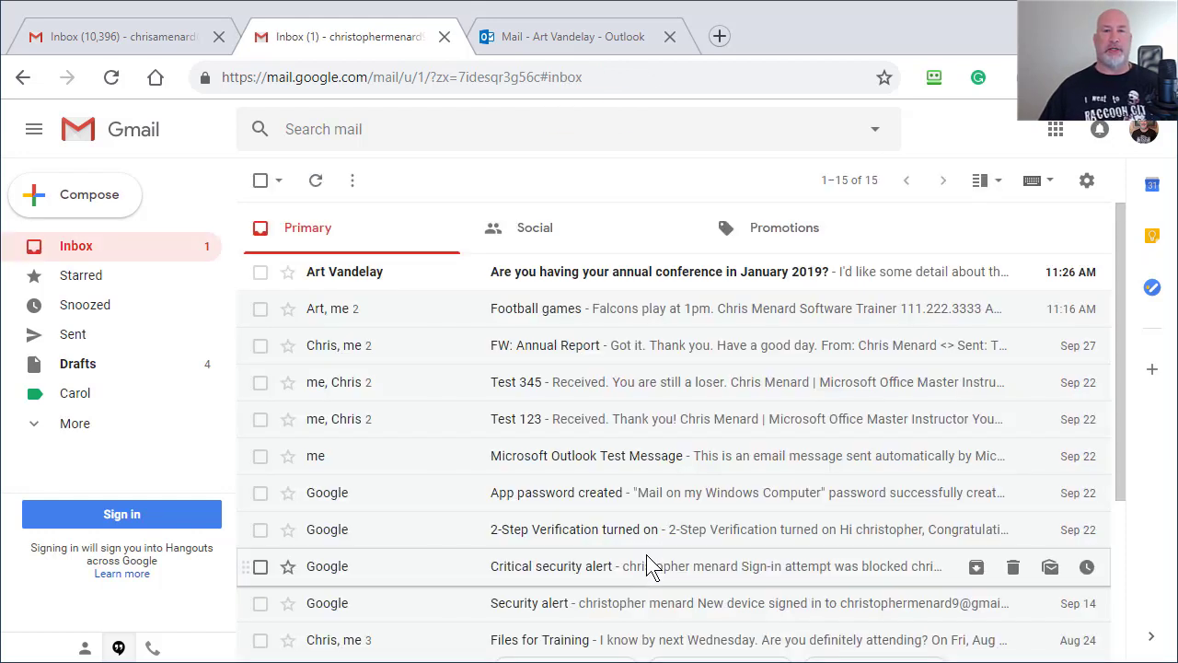
# Step: Preview the signature and its dash separator in a new message, then close the draft
pyautogui.click(86, 204)
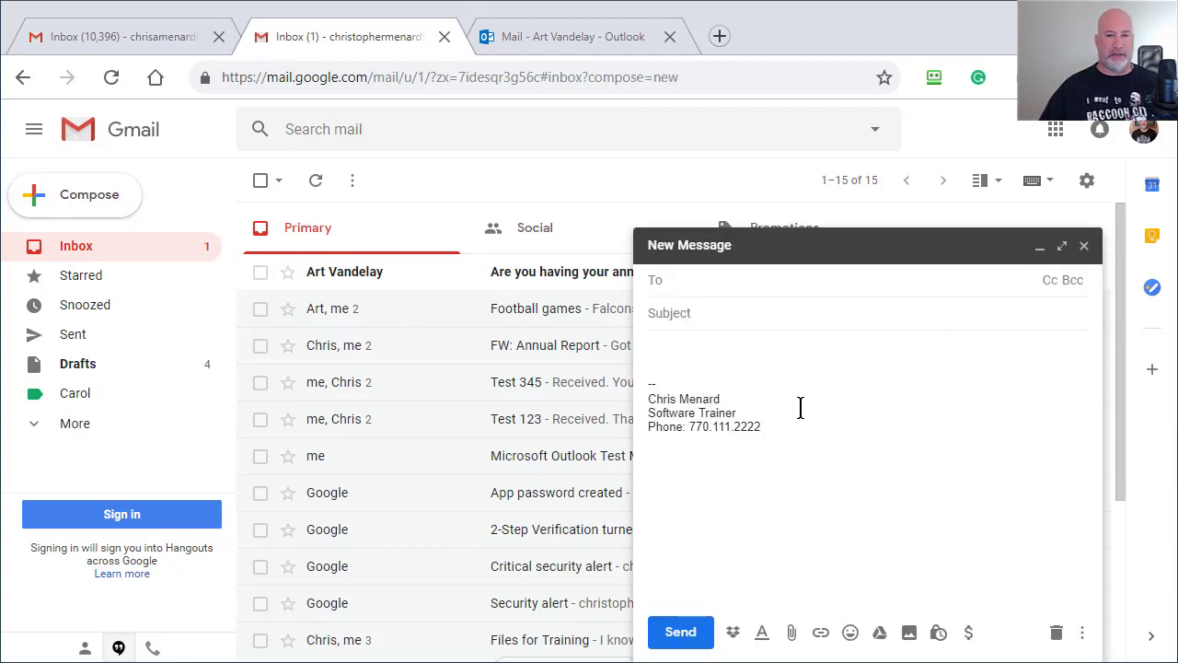
pyautogui.moveTo(657, 381); pyautogui.dragTo(649, 381)
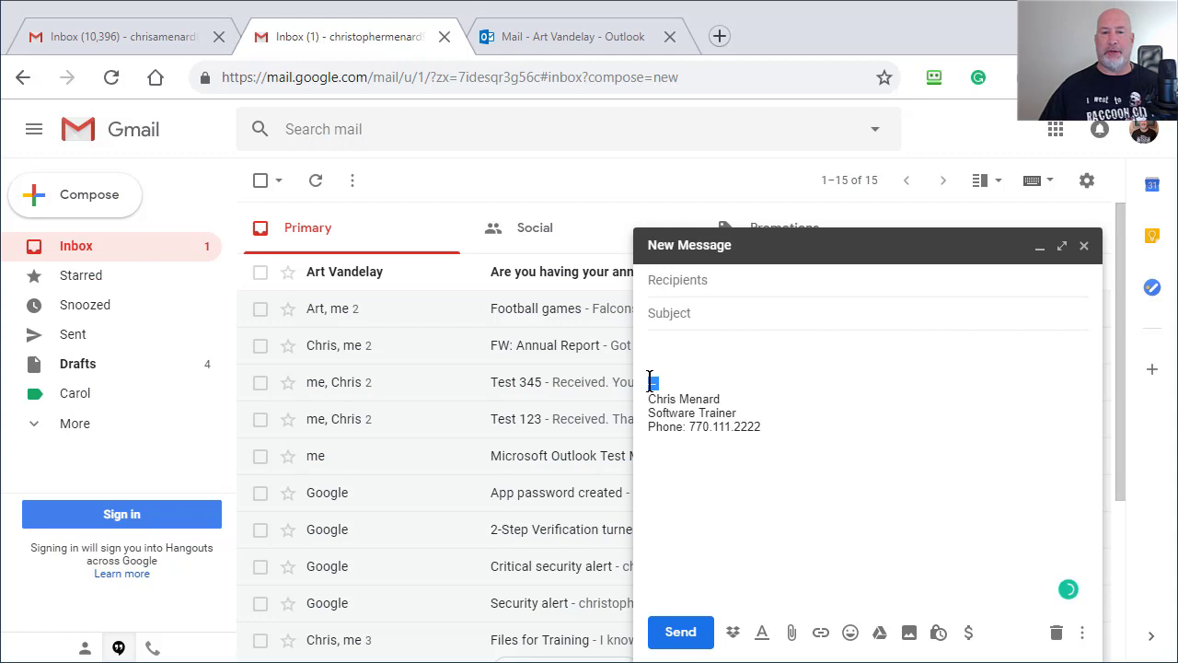
pyautogui.click(1084, 246)
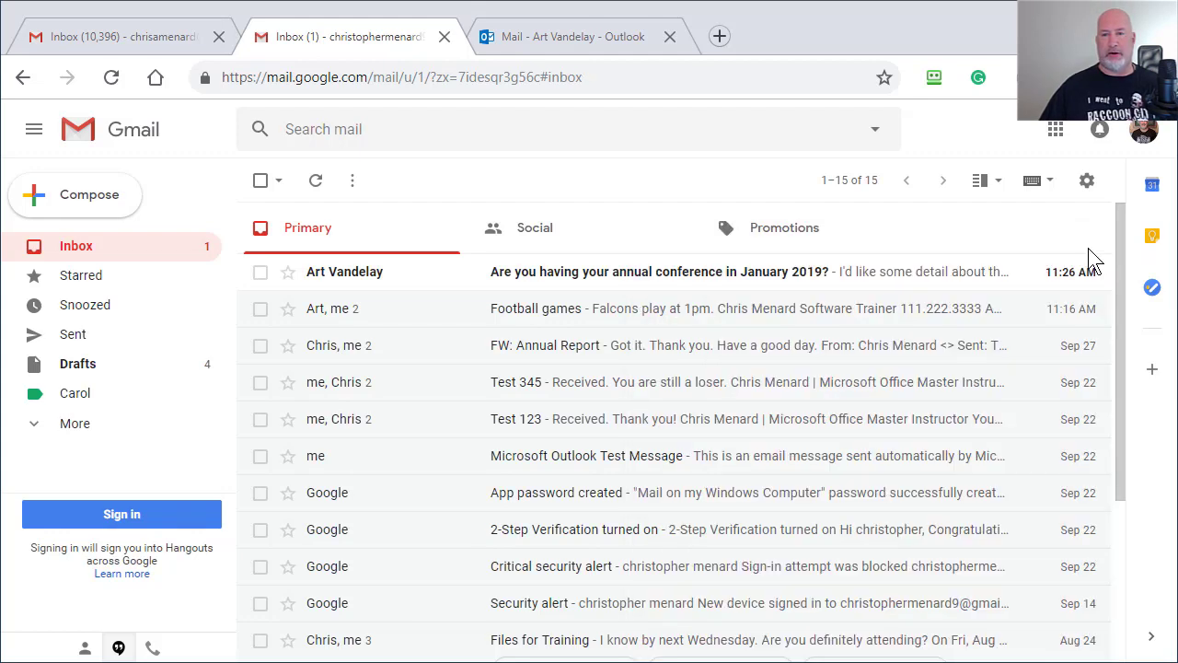
# Step: Check a reply to the annual conference email for the signature, then discard the reply
pyautogui.click(520, 276)
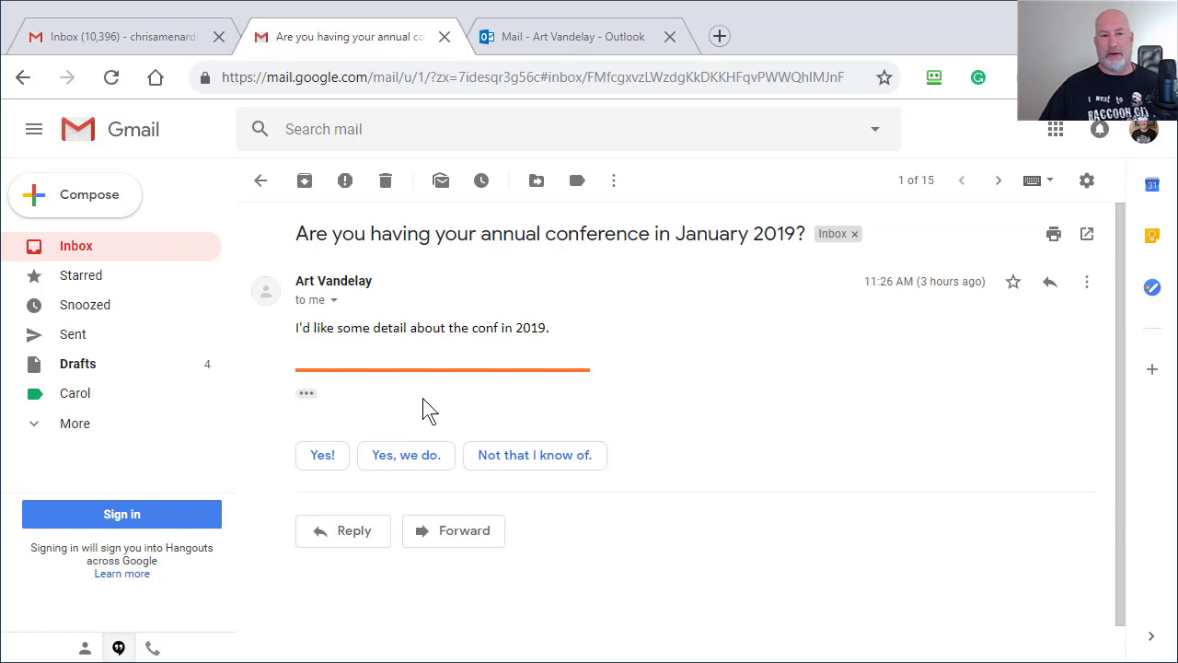
pyautogui.click(353, 534)
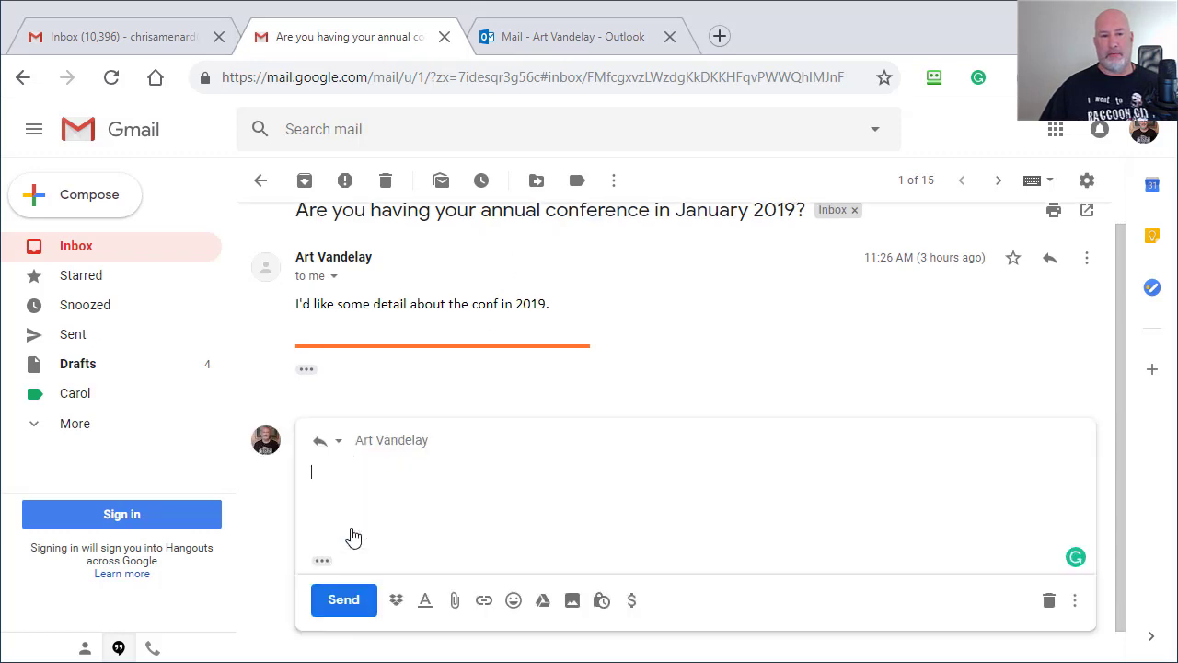
pyautogui.click(1050, 603)
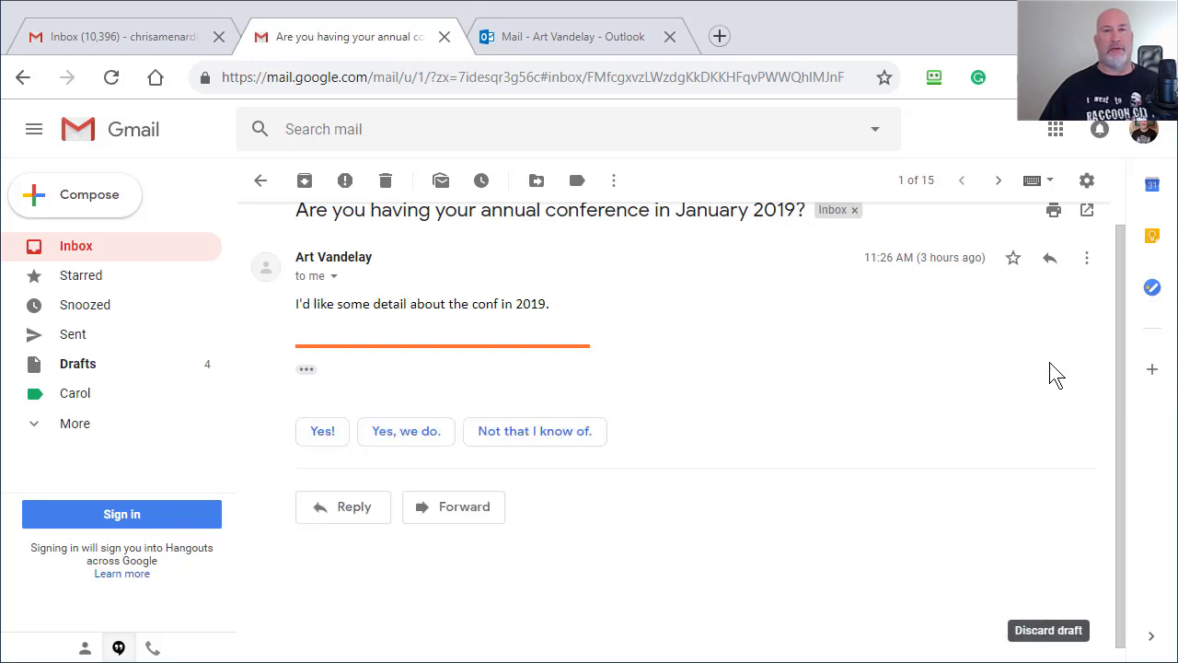
pyautogui.click(1087, 183)
# Step: Turn on 'Insert this signature before quoted text in replies' and save the settings
pyautogui.click(1031, 295)
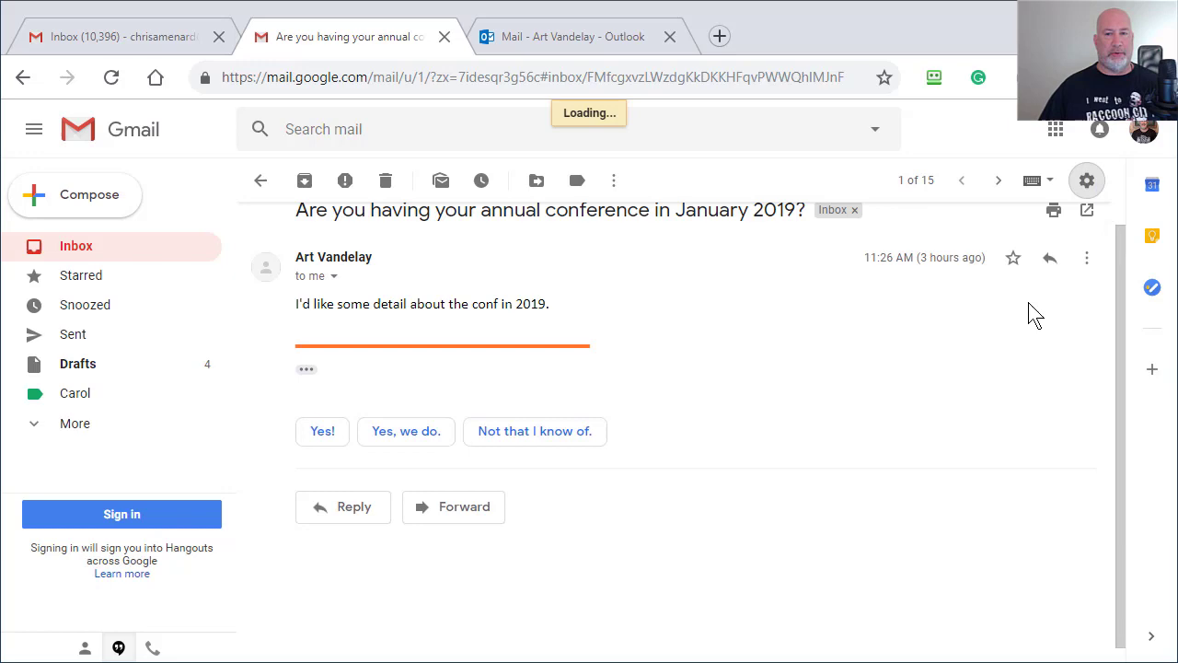
pyautogui.scroll(-4, 905, 342)
pyautogui.scroll(-4, 816, 374)
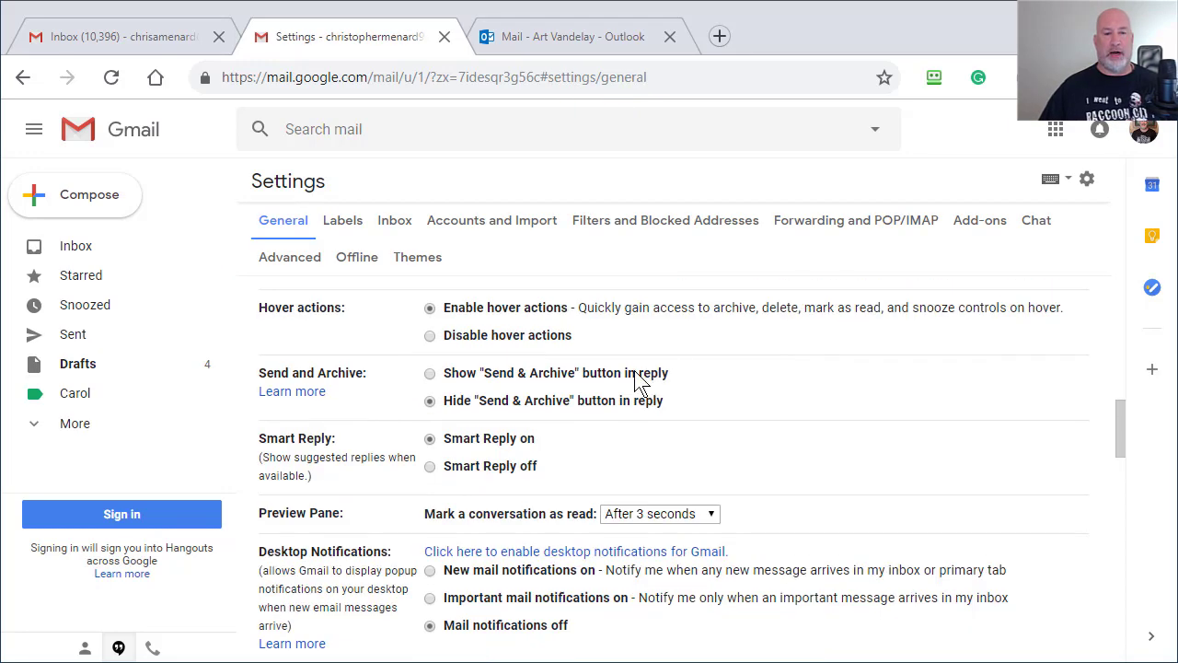
pyautogui.scroll(-5, 641, 382)
pyautogui.scroll(-3, 631, 381)
pyautogui.scroll(-1, 604, 402)
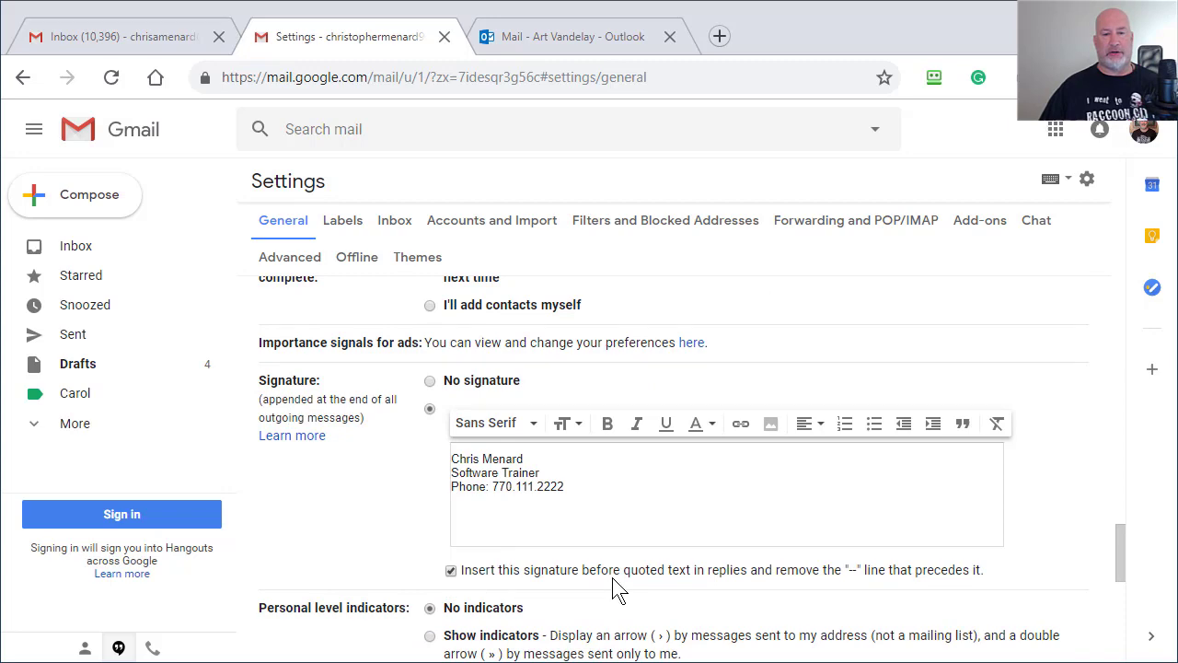
pyautogui.scroll(-5, 695, 566)
pyautogui.scroll(-2, 644, 566)
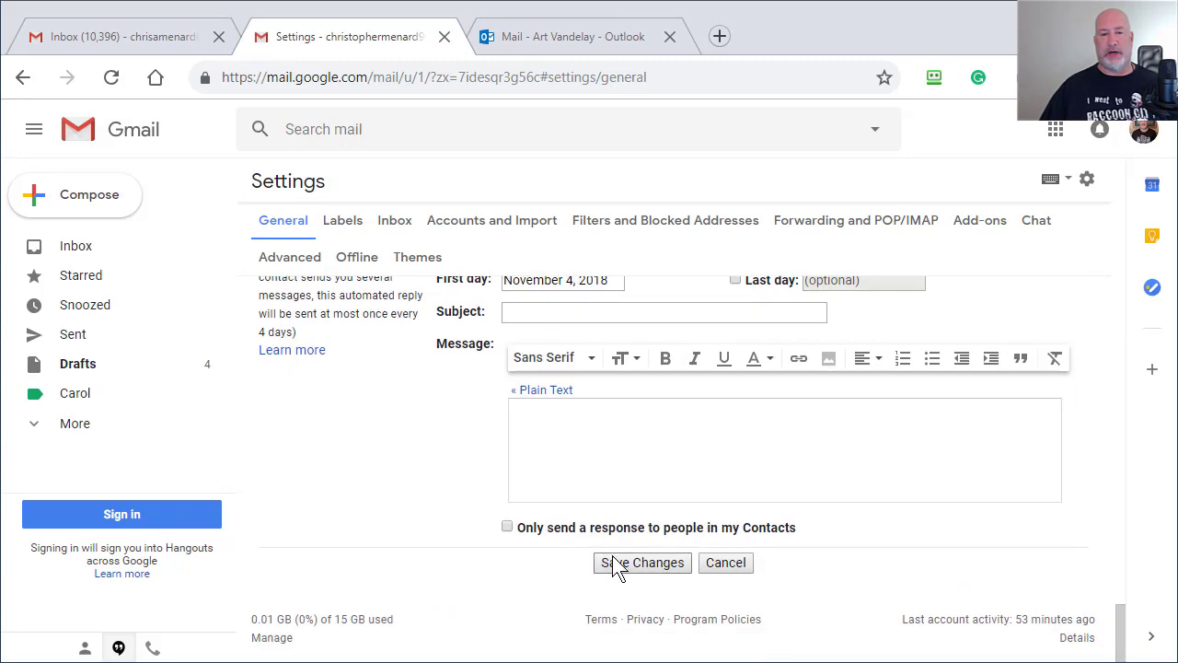
pyautogui.click(639, 564)
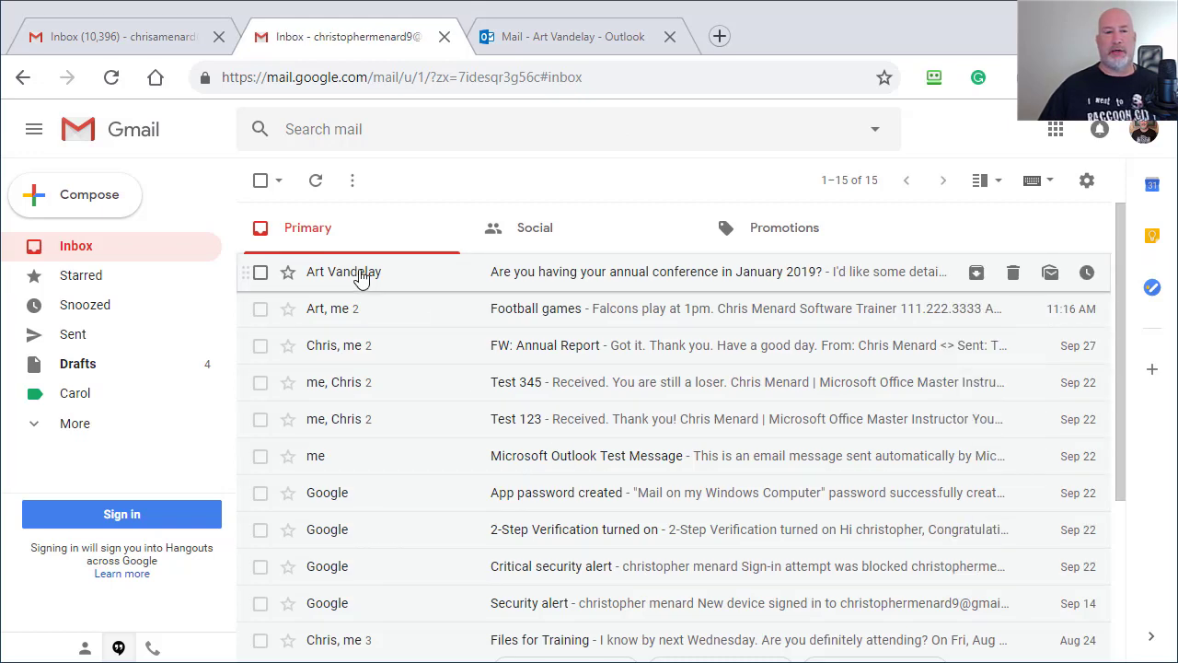
# Step: Confirm a reply to Art Vandelay's conference email shows the signature, discard it, and return to Inbox
pyautogui.click(358, 274)
pyautogui.click(366, 539)
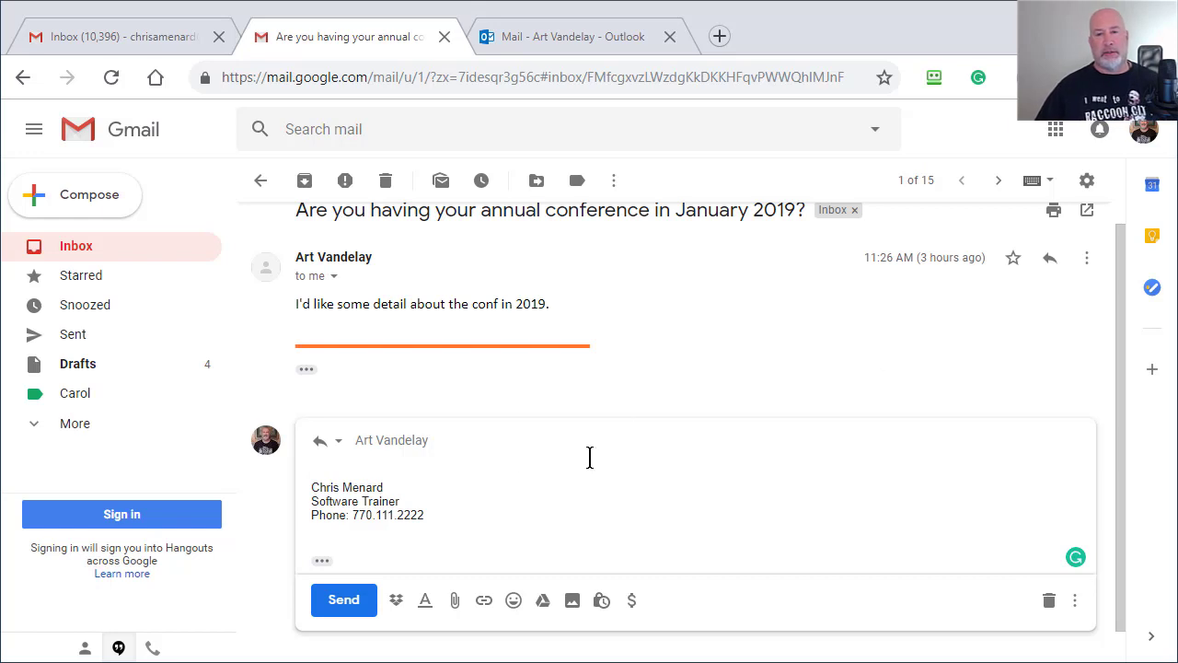
pyautogui.click(1049, 603)
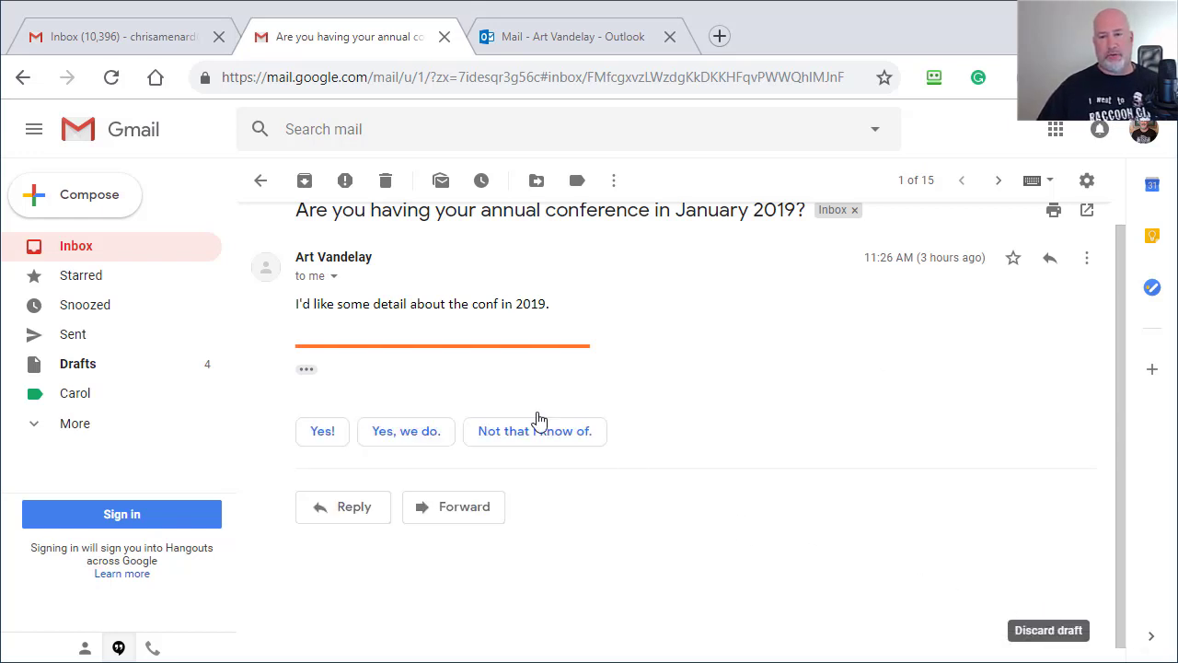
pyautogui.click(92, 249)
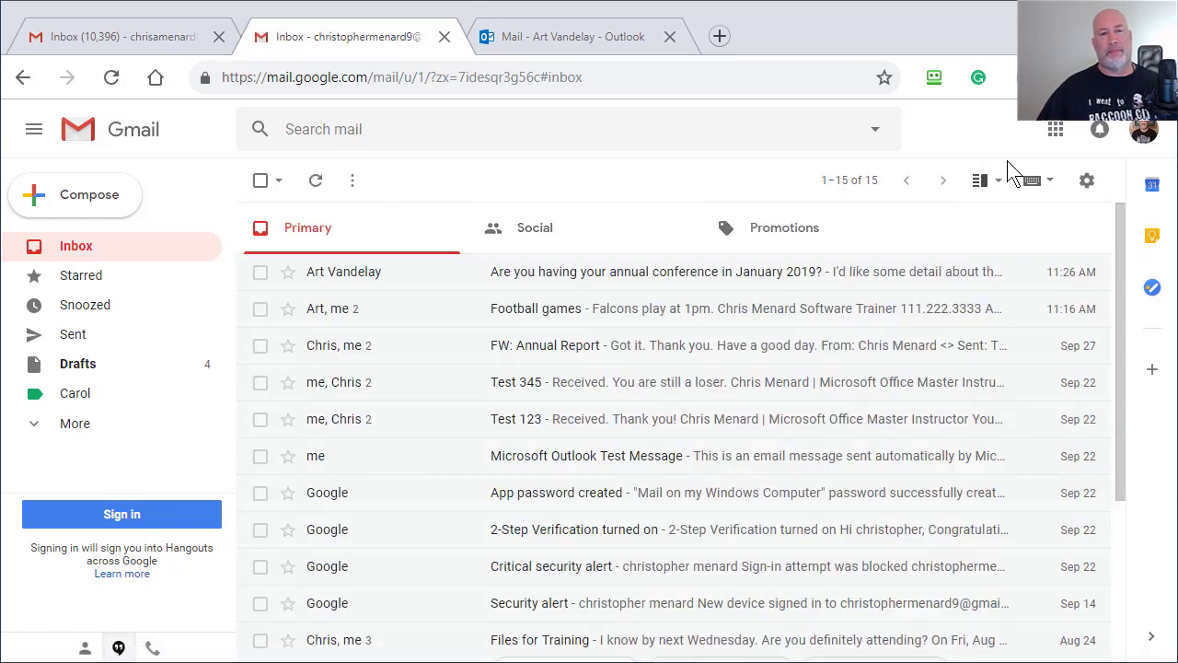
# Step: Switch off the default signature and the before-quoted-text option, and save the settings
pyautogui.click(1087, 182)
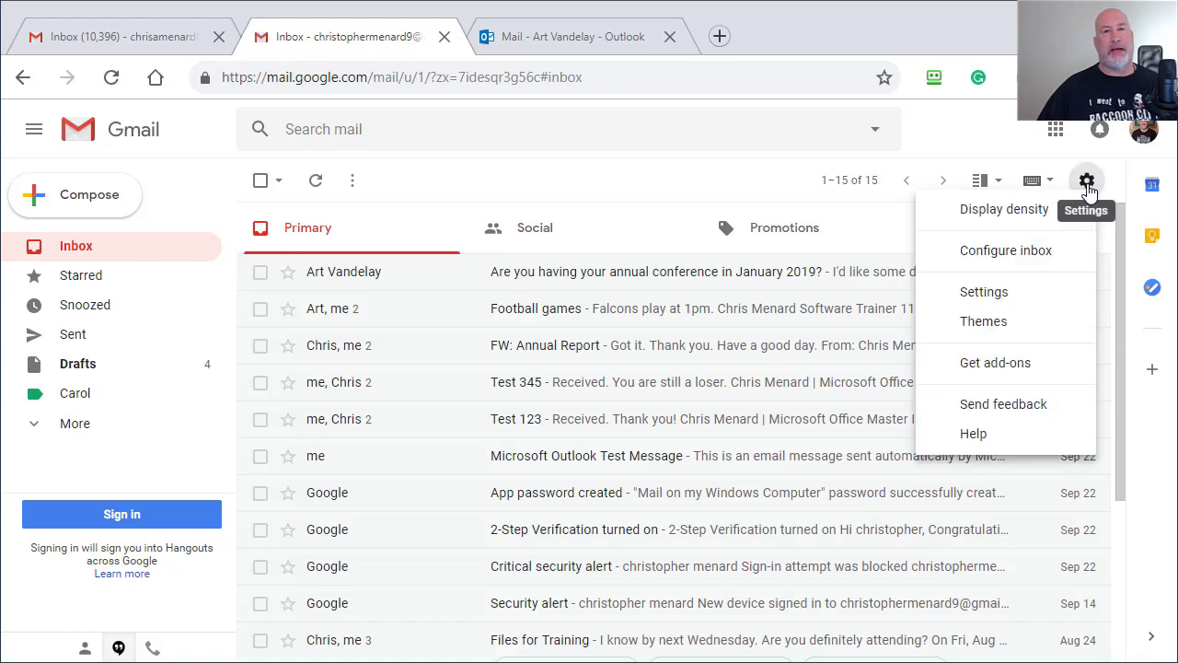
pyautogui.click(1047, 294)
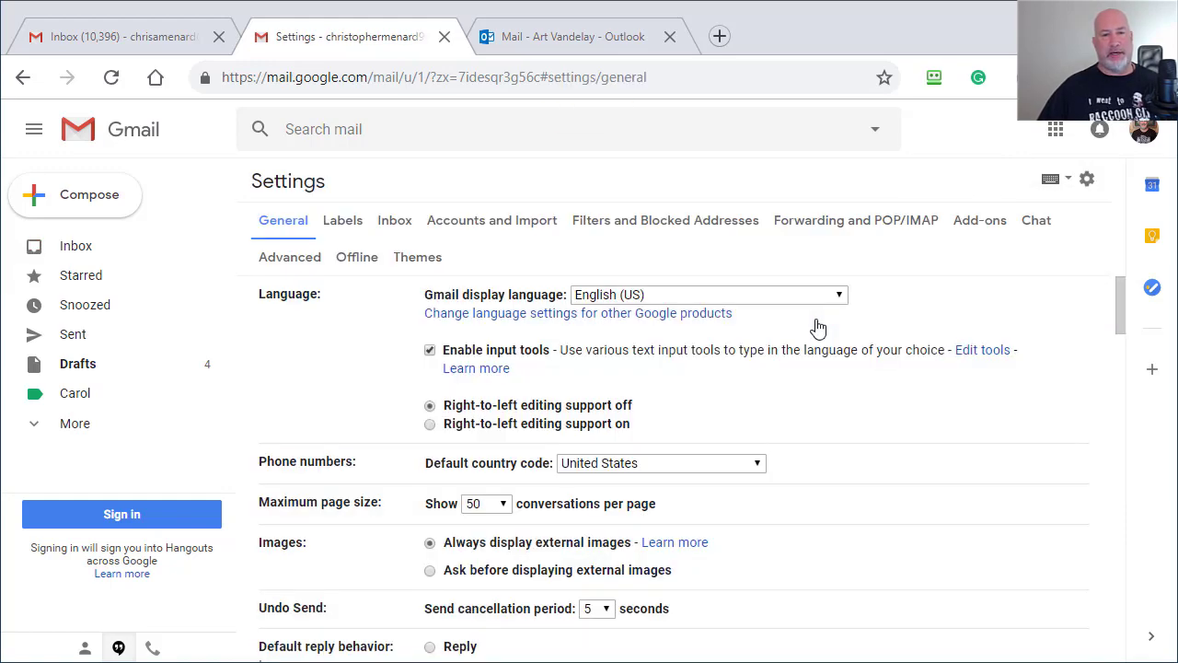
pyautogui.scroll(-10, 817, 332)
pyautogui.scroll(-10, 810, 322)
pyautogui.scroll(-5, 736, 350)
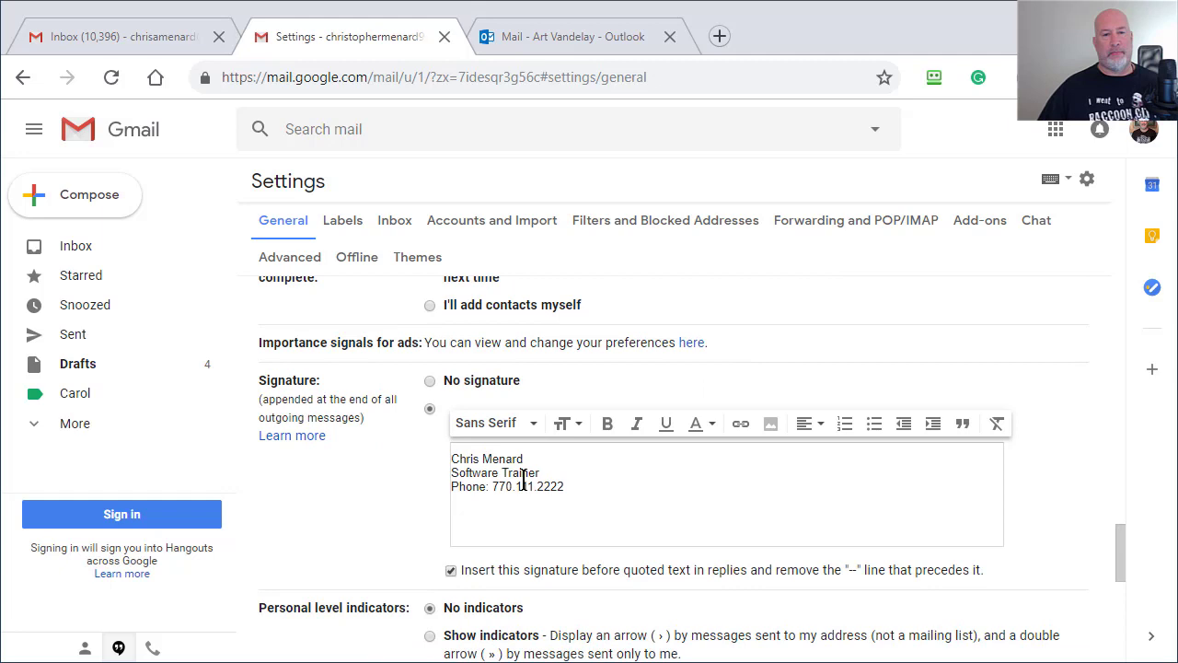
pyautogui.click(450, 570)
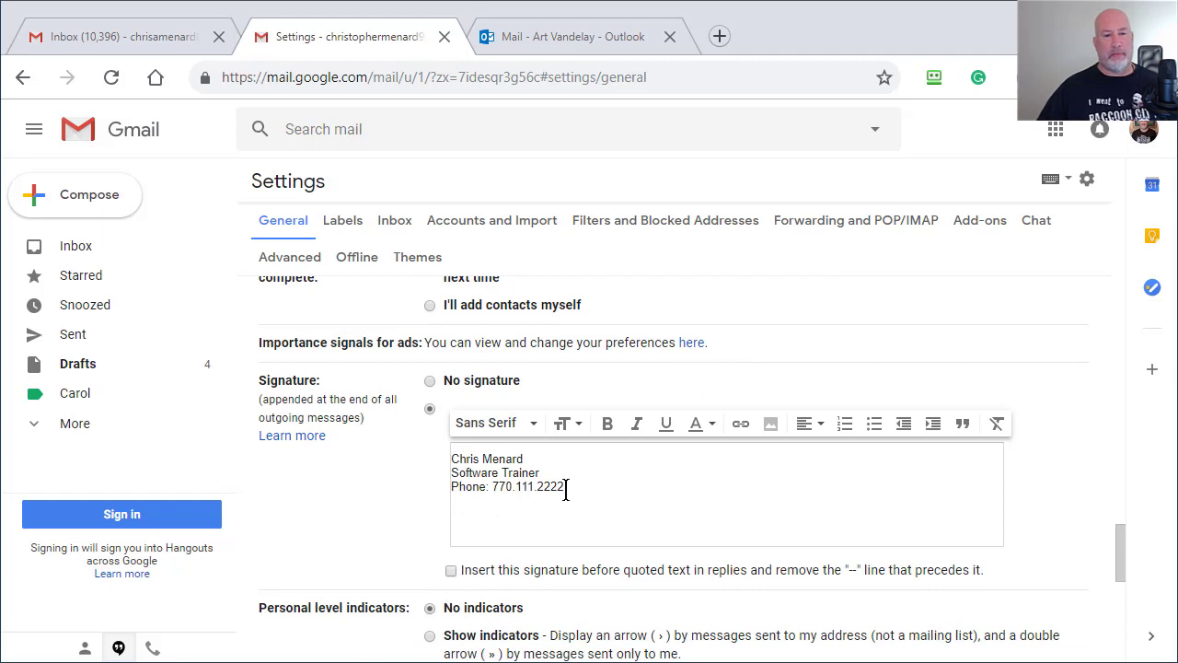
pyautogui.click(430, 381)
pyautogui.scroll(-5, 523, 405)
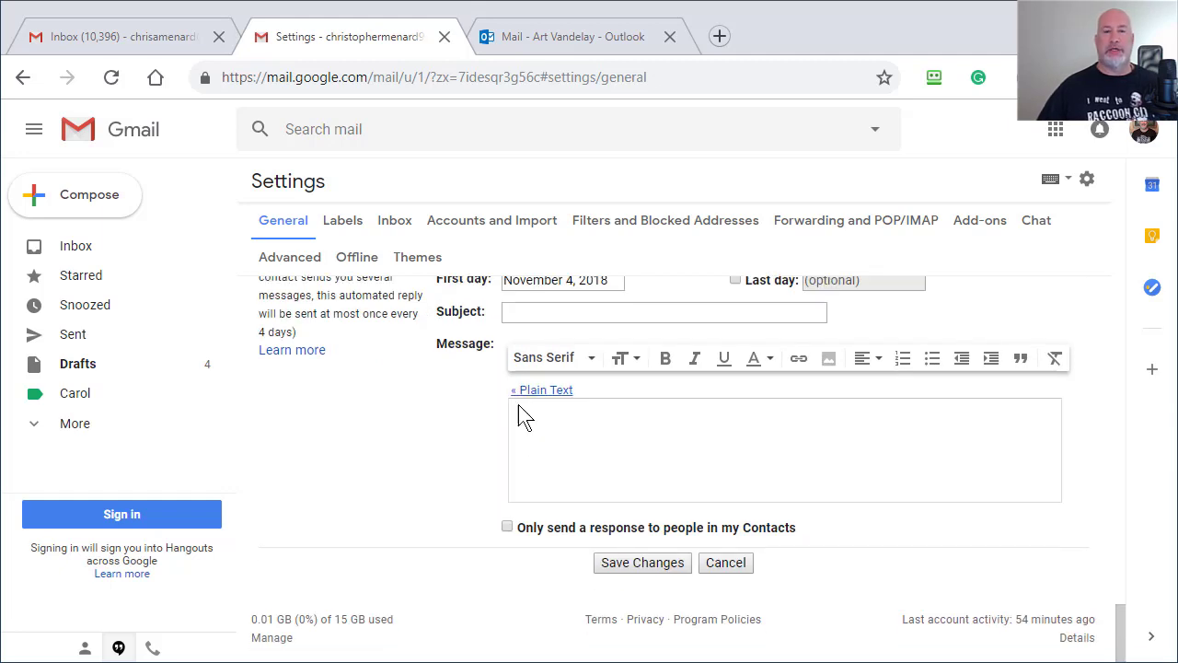
pyautogui.click(637, 566)
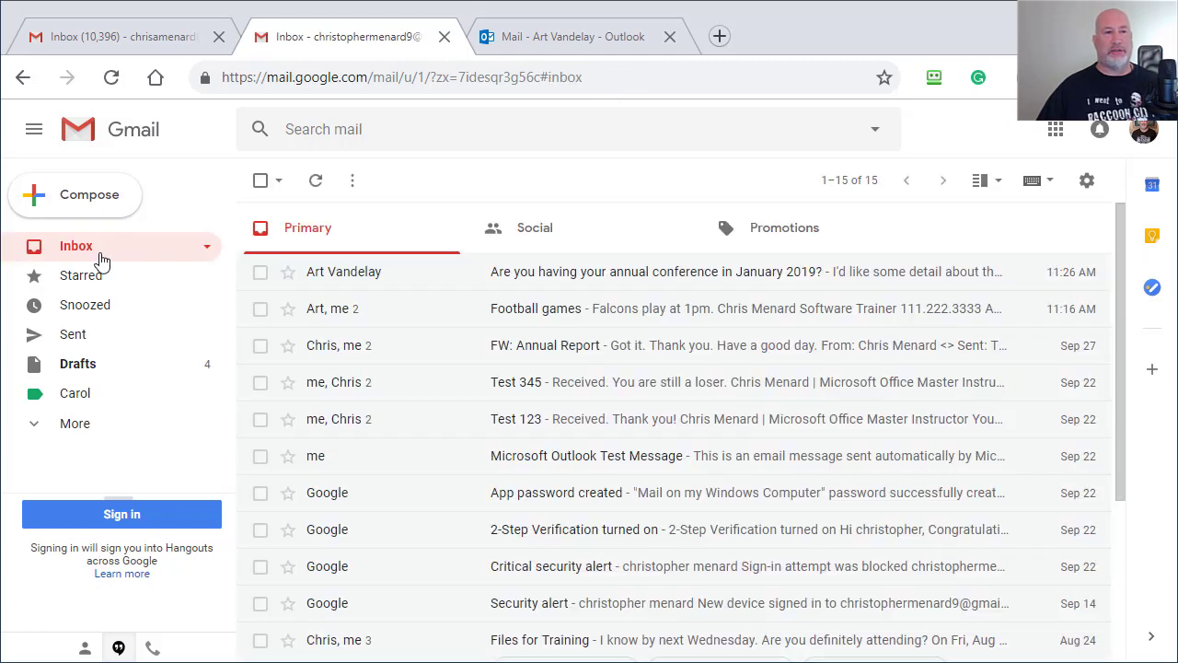
# Step: Paste the three-line signature into the body of a new message
pyautogui.click(90, 198)
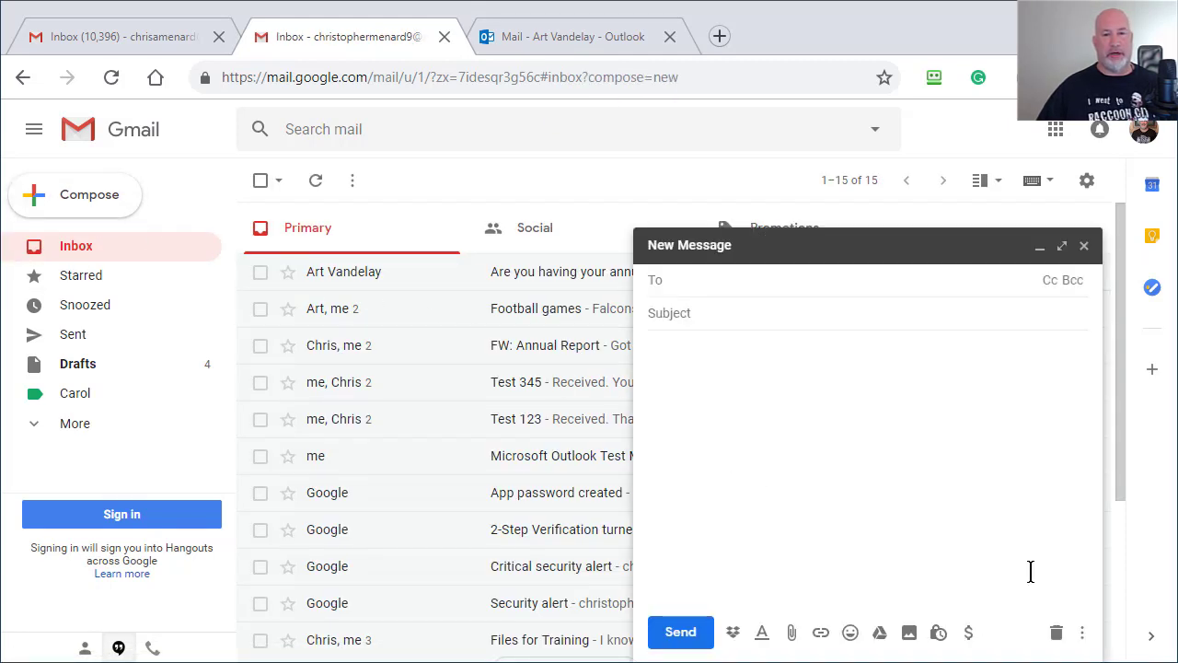
pyautogui.click(672, 369)
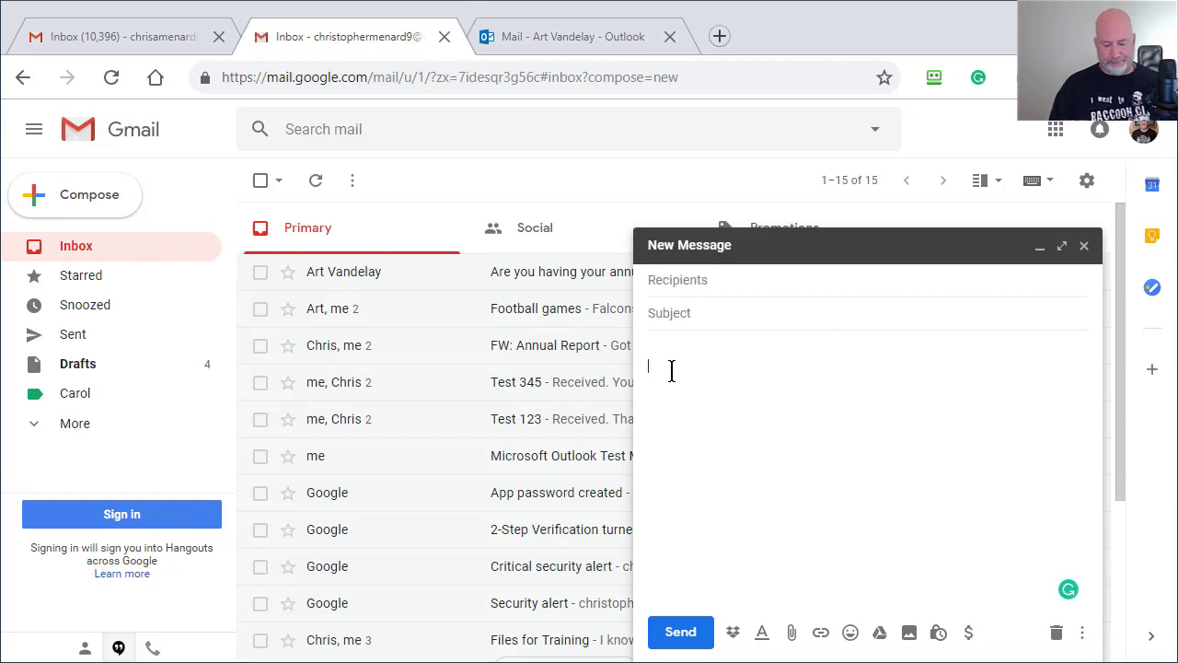
pyautogui.write('Chris Menard Software Trainer Phone: 770.111.2222')
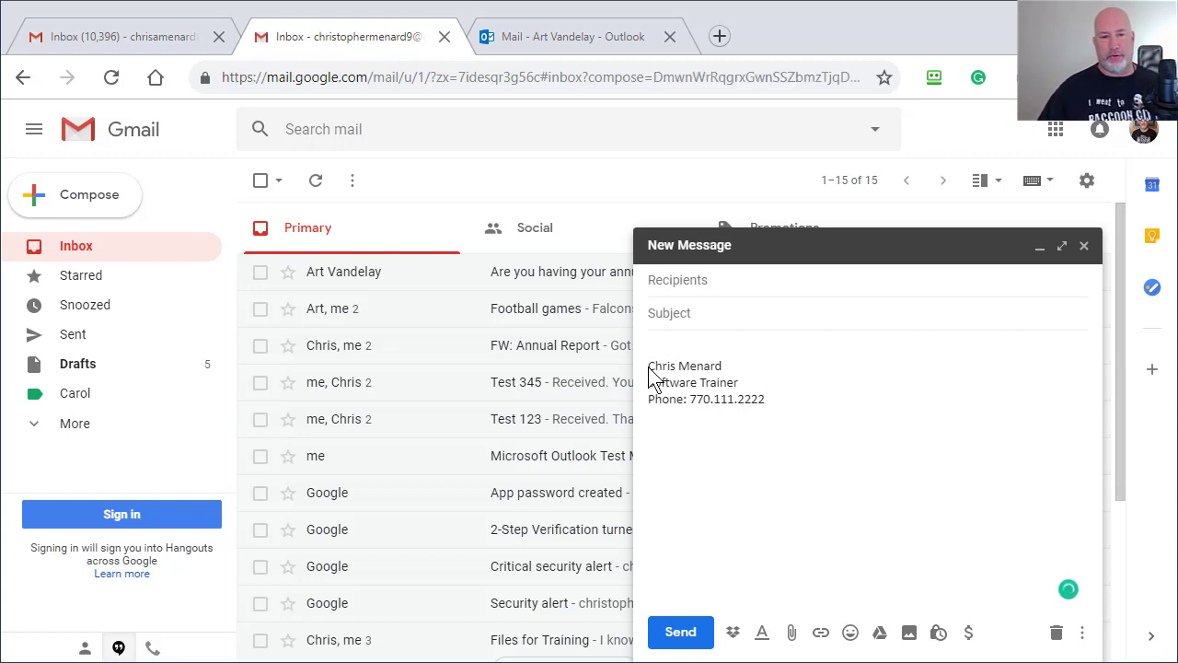
# Step: Make the name Chris Menard bold in the message body
pyautogui.moveTo(652, 365); pyautogui.dragTo(721, 372)
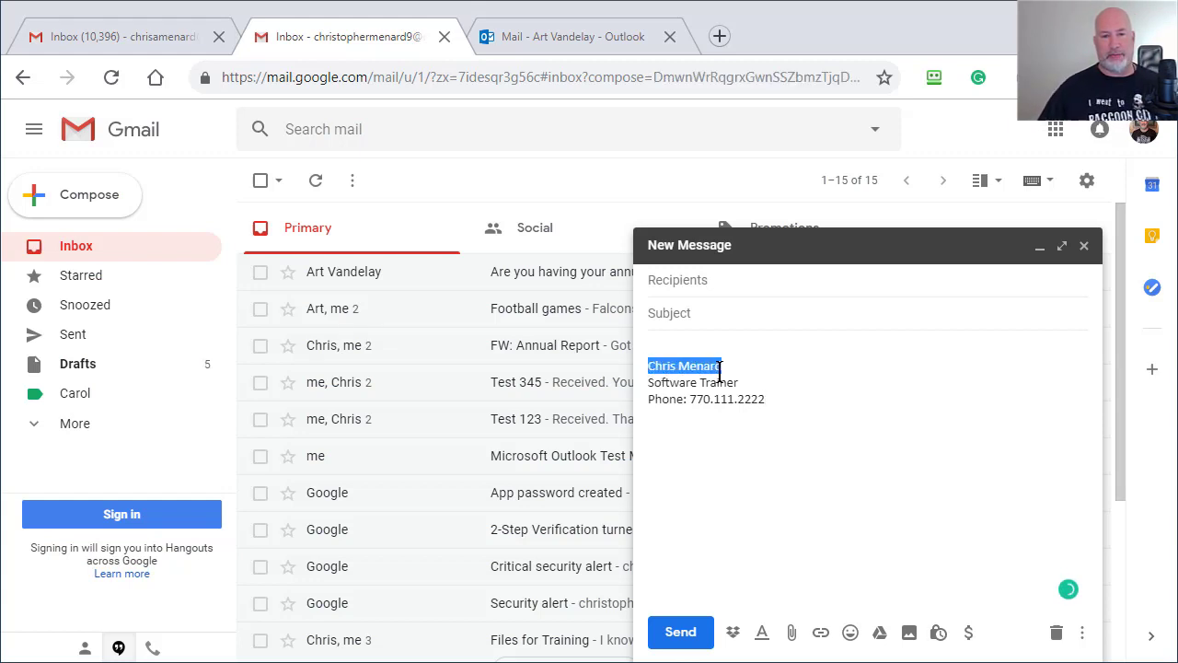
pyautogui.click(769, 635)
pyautogui.click(808, 582)
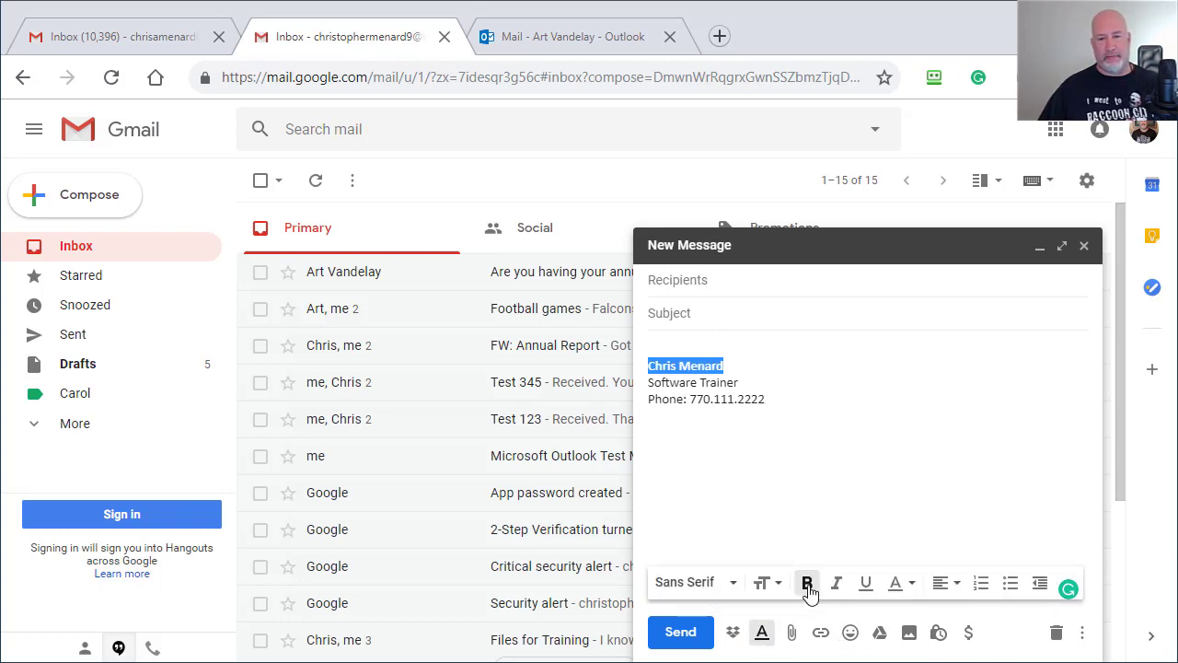
pyautogui.click(775, 382)
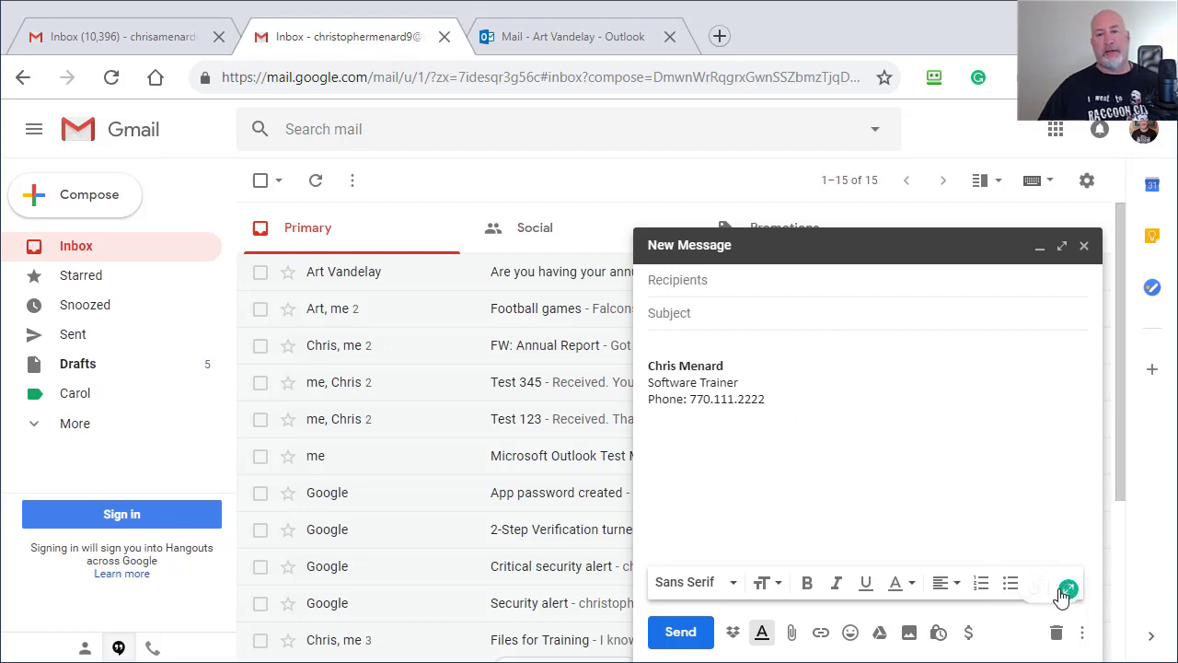
pyautogui.click(1083, 634)
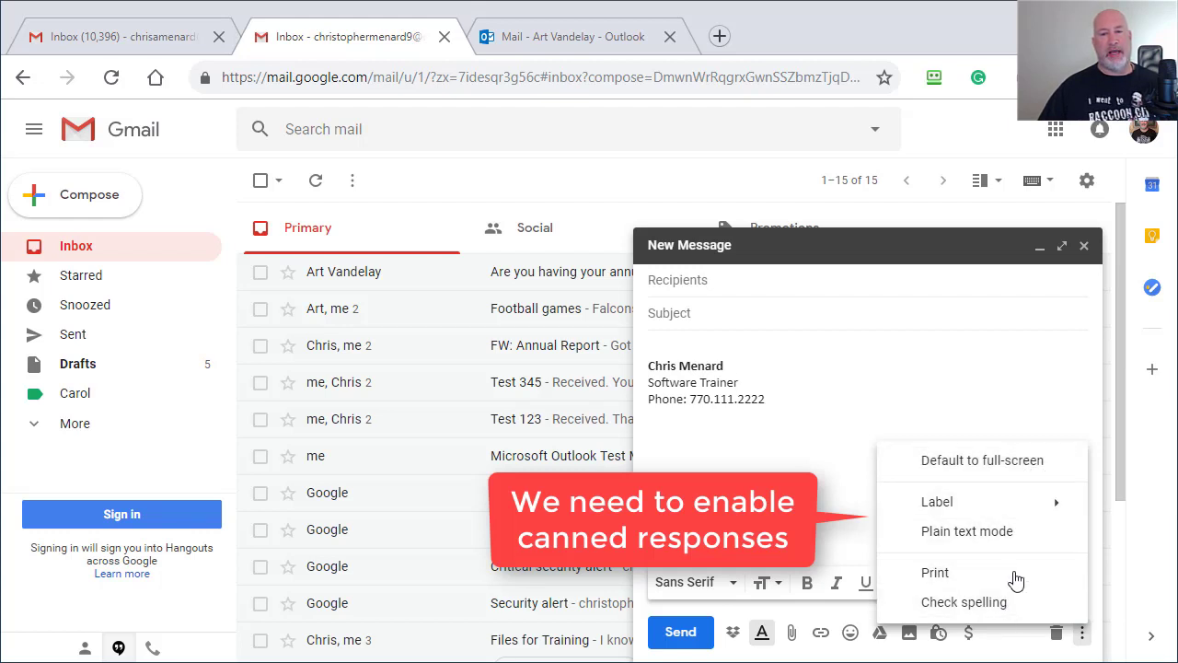
pyautogui.click(812, 468)
# Step: Discard the draft, then enable Canned Responses in Advanced settings and save
pyautogui.moveTo(778, 399)
pyautogui.mouseDown()
pyautogui.moveTo(687, 398)
pyautogui.moveTo(647, 366)
pyautogui.mouseUp()
pyautogui.hotkey('ctrl', 'c')
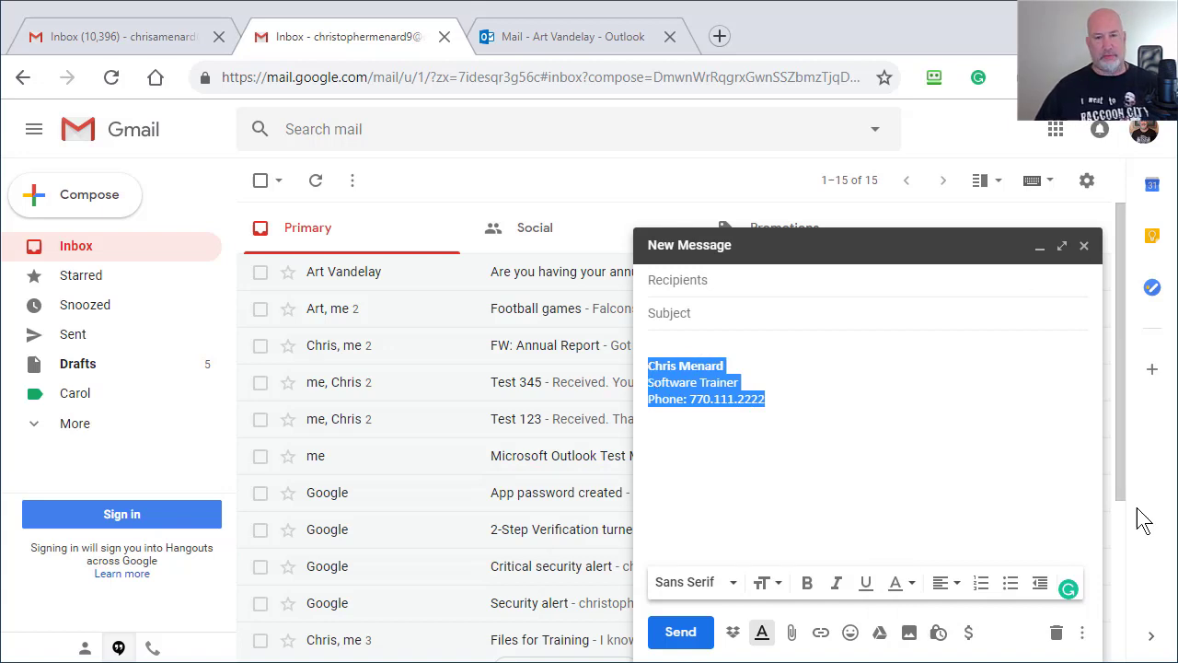
pyautogui.click(1056, 633)
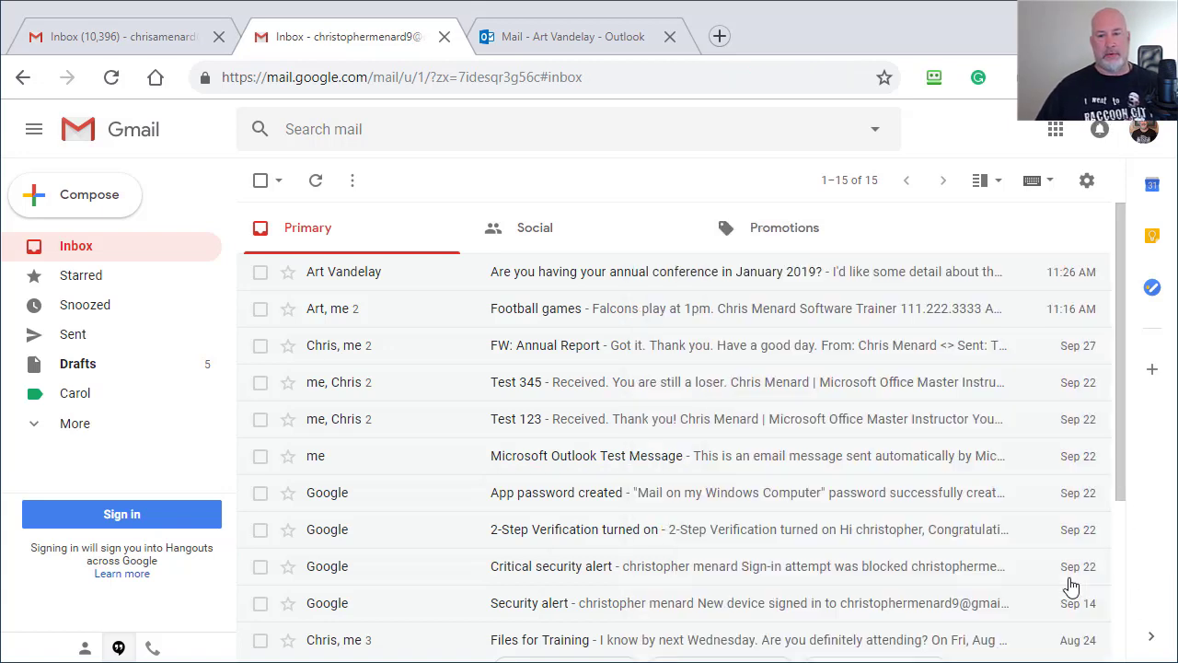
pyautogui.click(1088, 184)
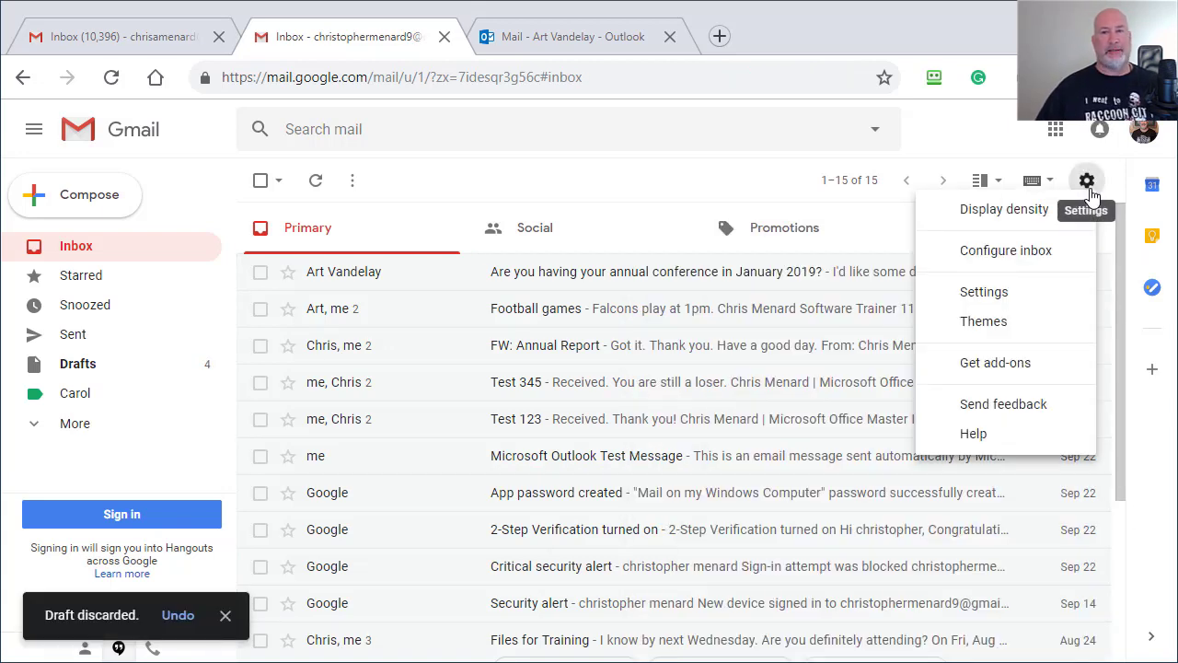
pyautogui.click(1008, 293)
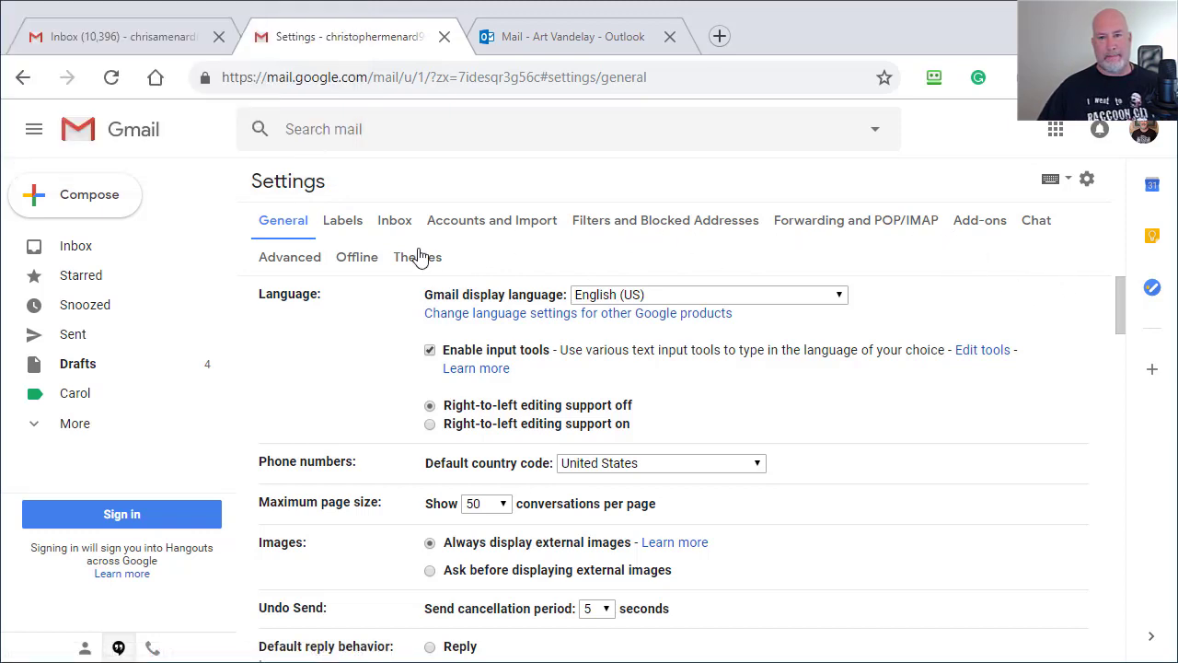
pyautogui.click(297, 261)
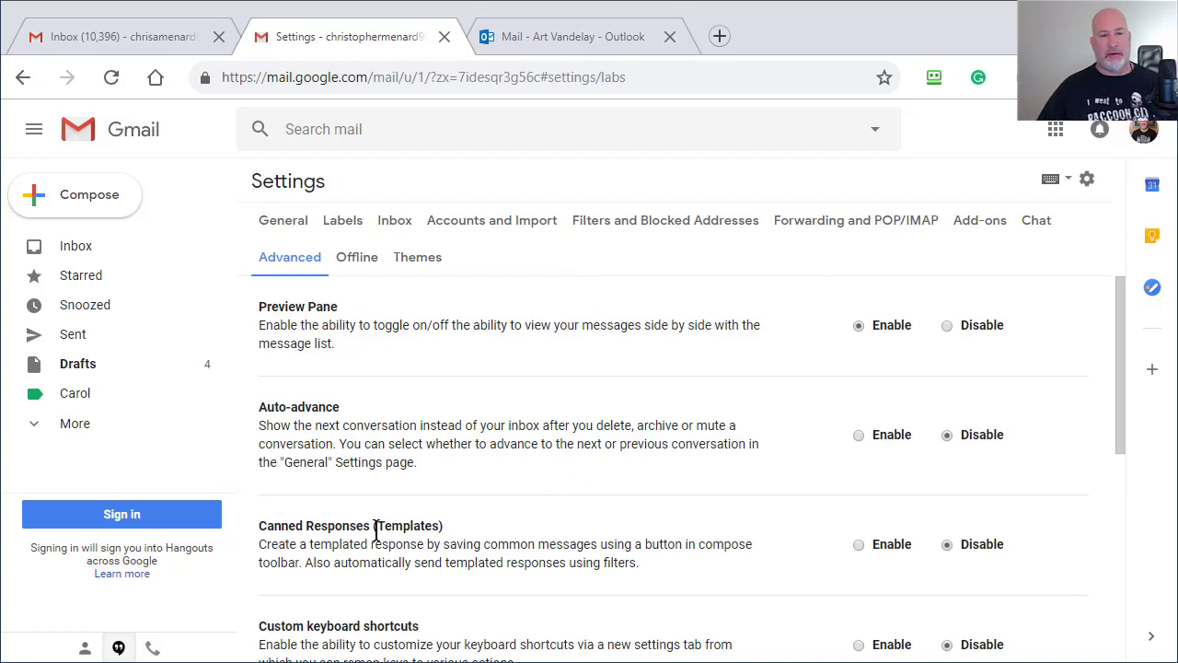
pyautogui.click(858, 547)
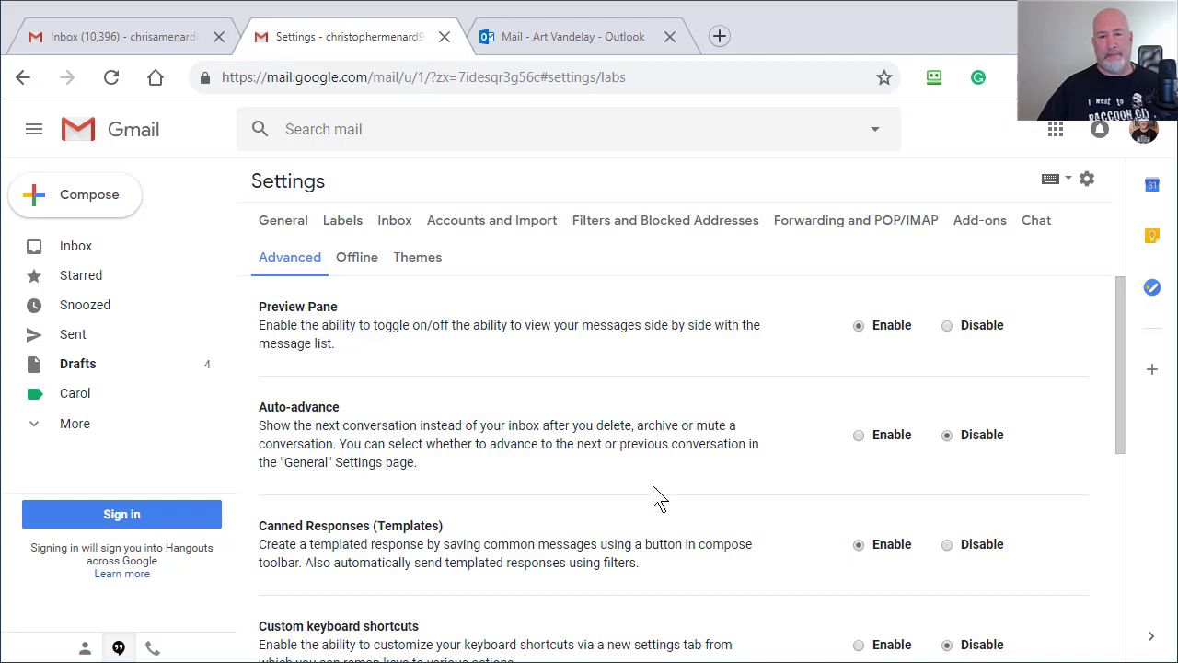
pyautogui.scroll(-10, 653, 488)
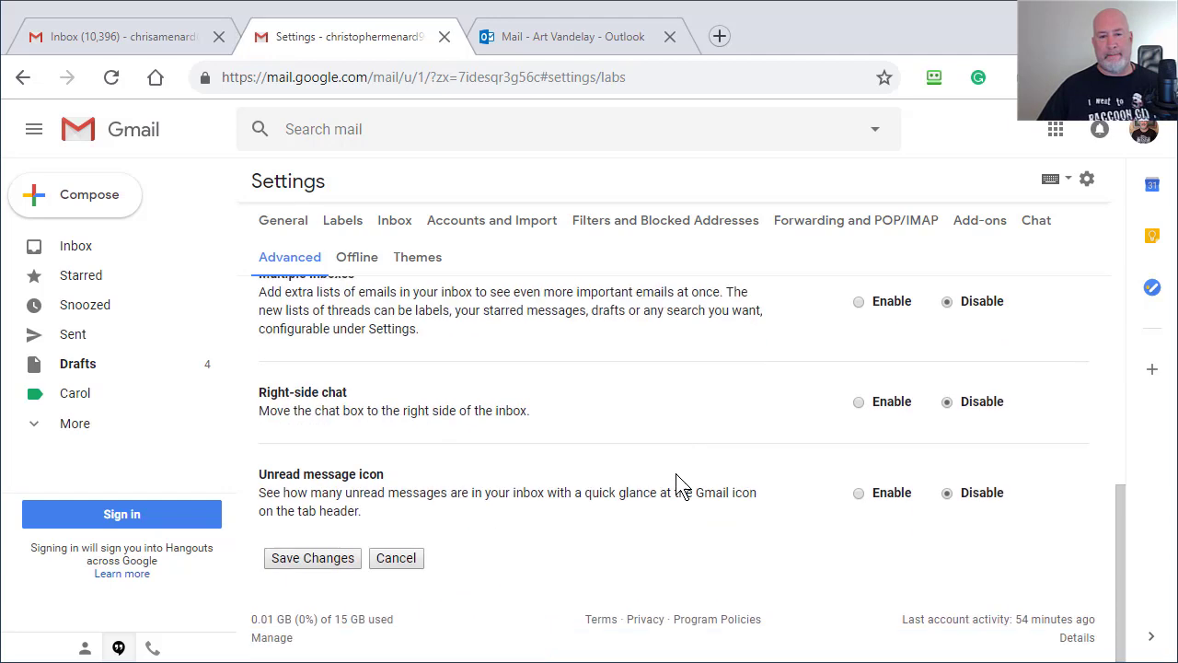
pyautogui.click(323, 557)
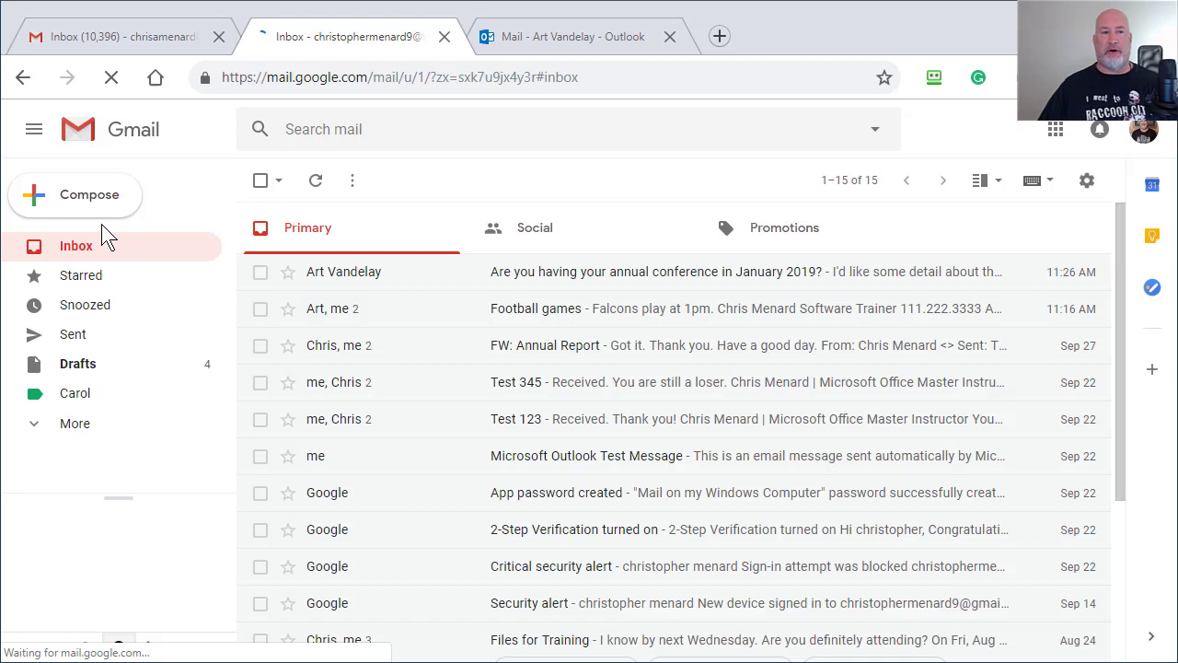
# Step: Paste the signature into a new message and save it as canned response 'Default Signature'
pyautogui.click(92, 197)
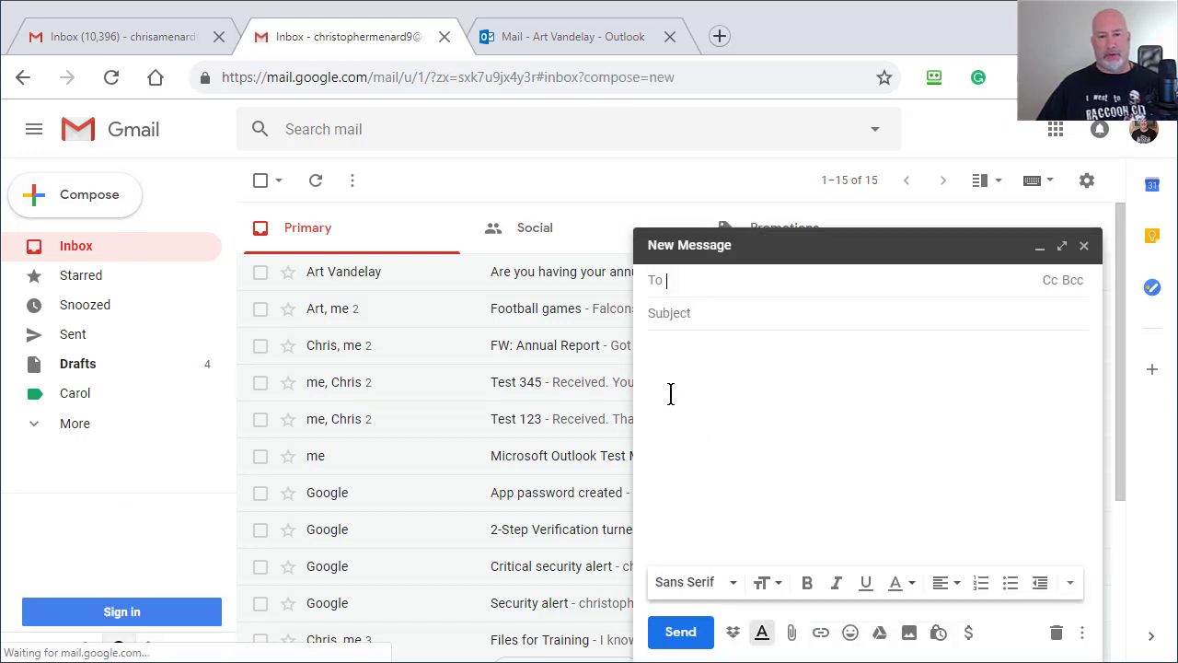
pyautogui.click(669, 373)
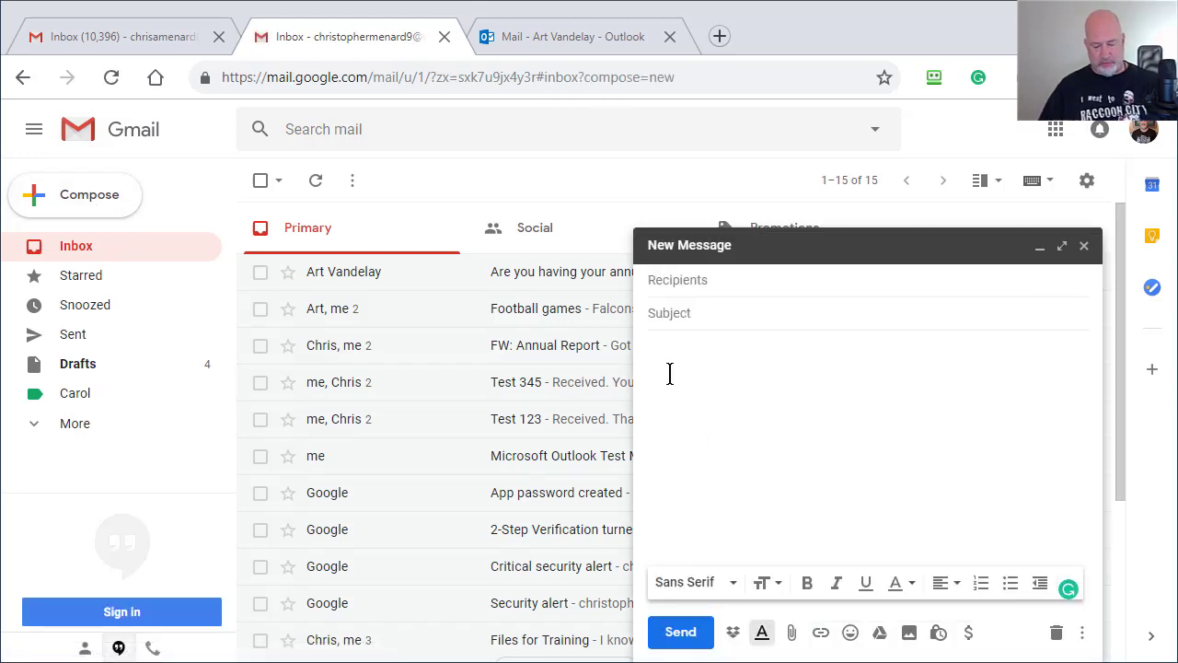
pyautogui.hotkey('ctrl', 'v')
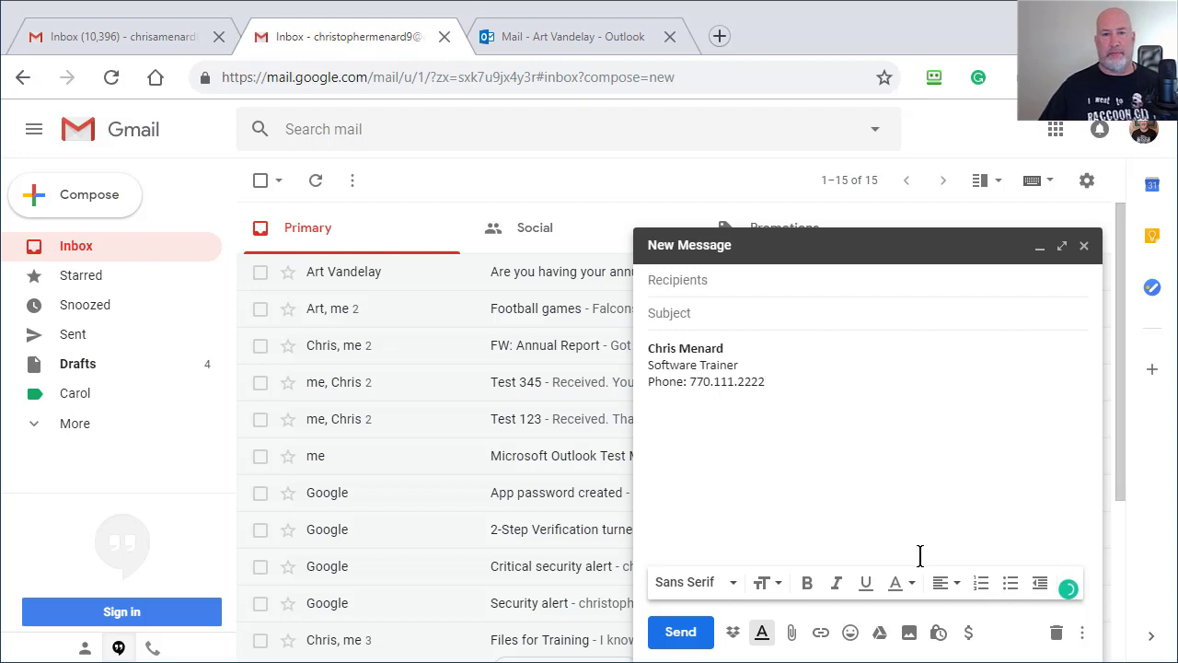
pyautogui.click(1082, 634)
pyautogui.moveTo(976, 472)
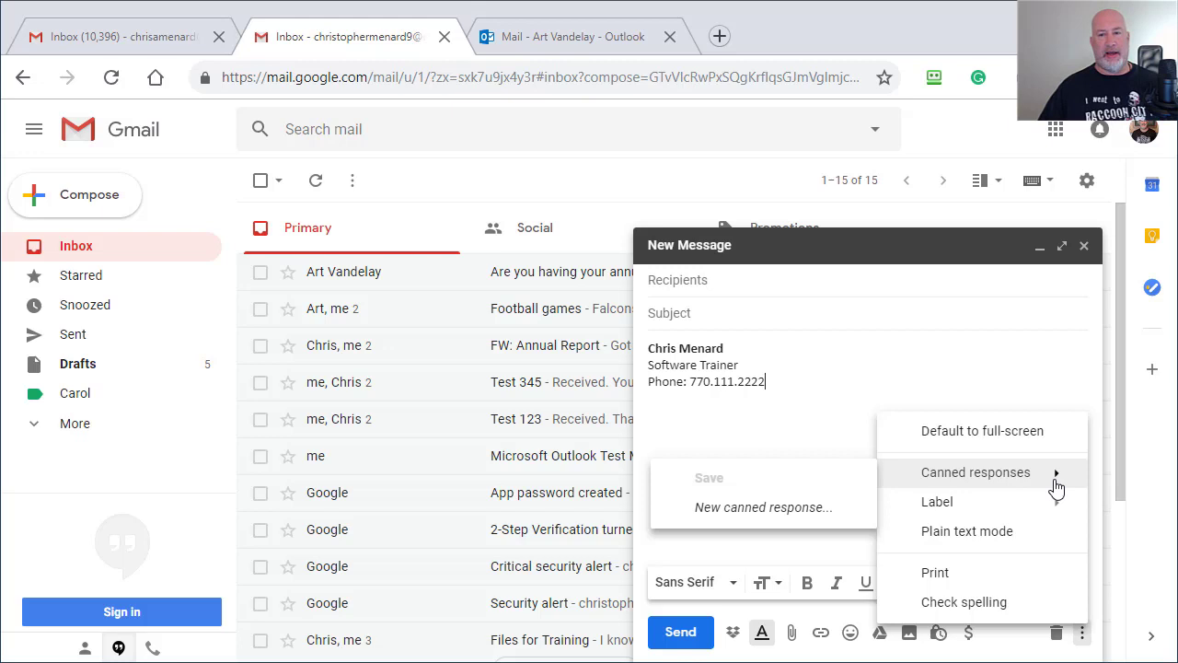
pyautogui.click(776, 520)
pyautogui.write('Default Signature')
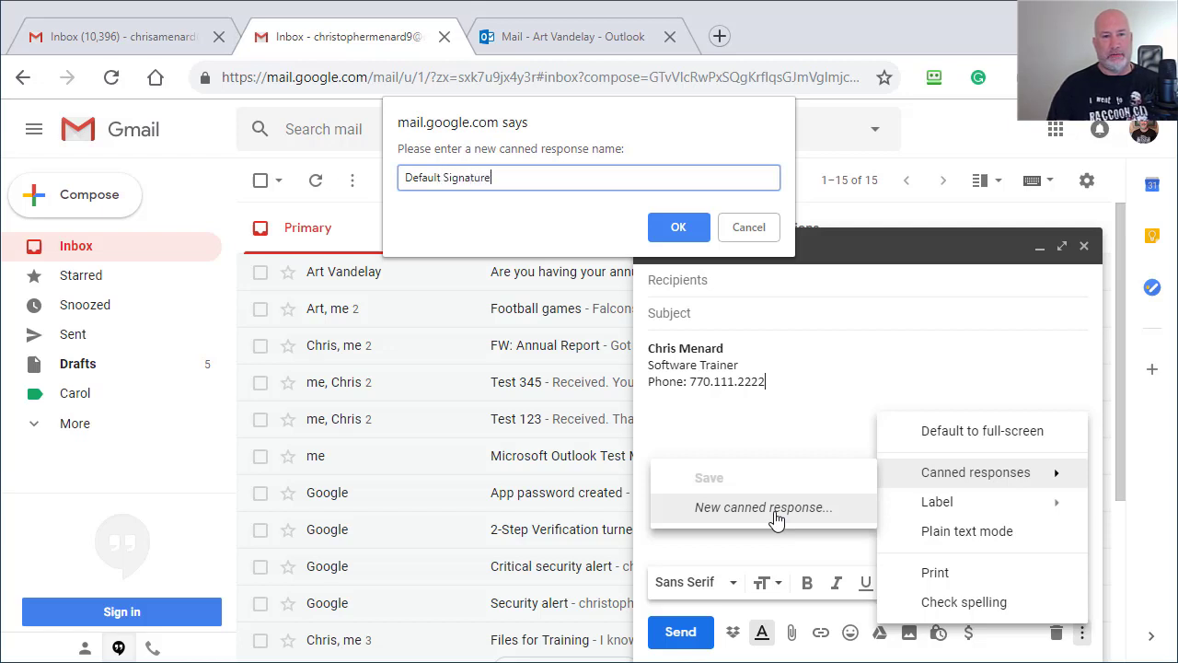
pyautogui.click(682, 230)
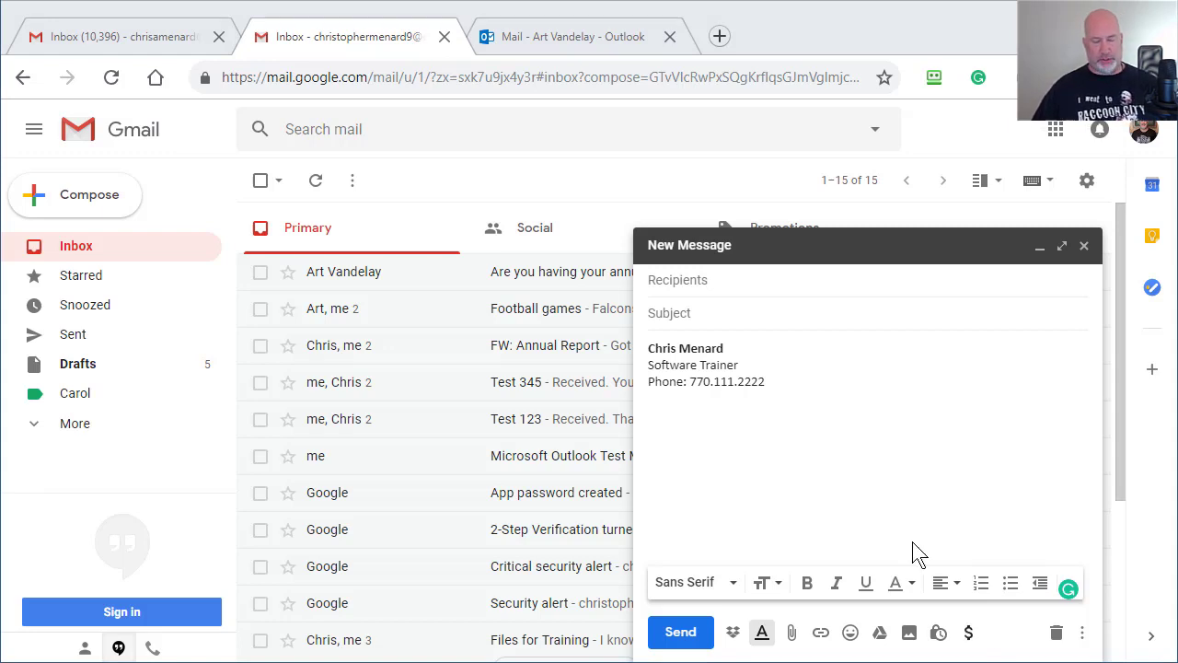
# Step: Replace the body's signature with the pasted ABC Company signature text
pyautogui.moveTo(778, 381); pyautogui.dragTo(641, 361)
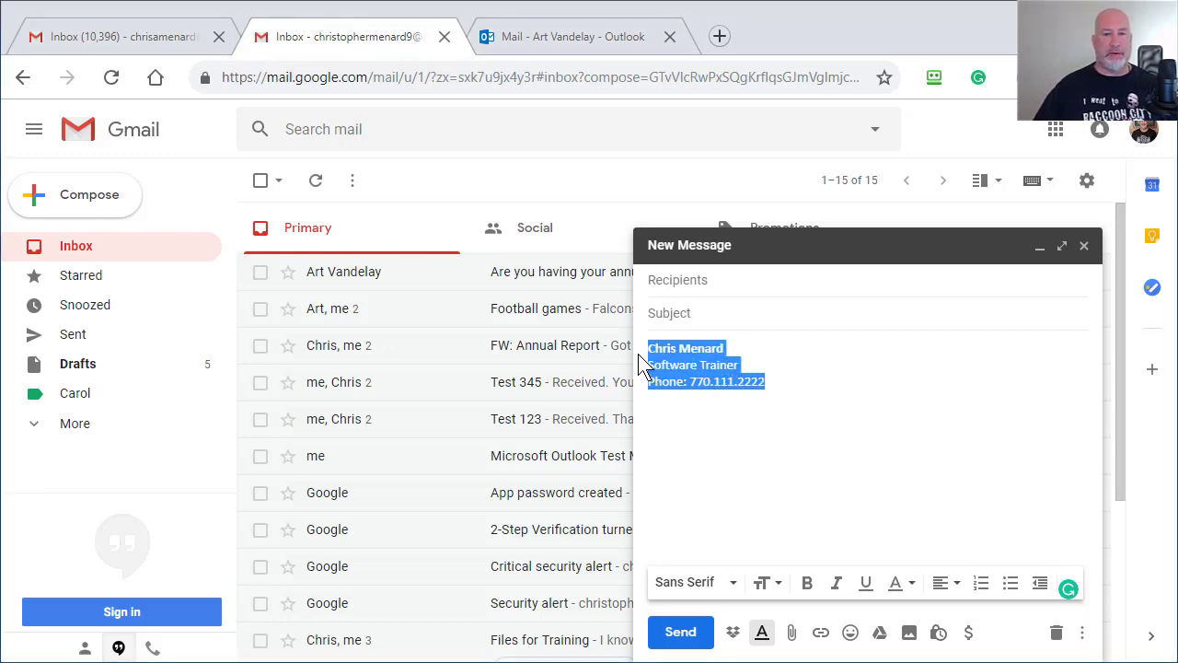
pyautogui.press('Delete')
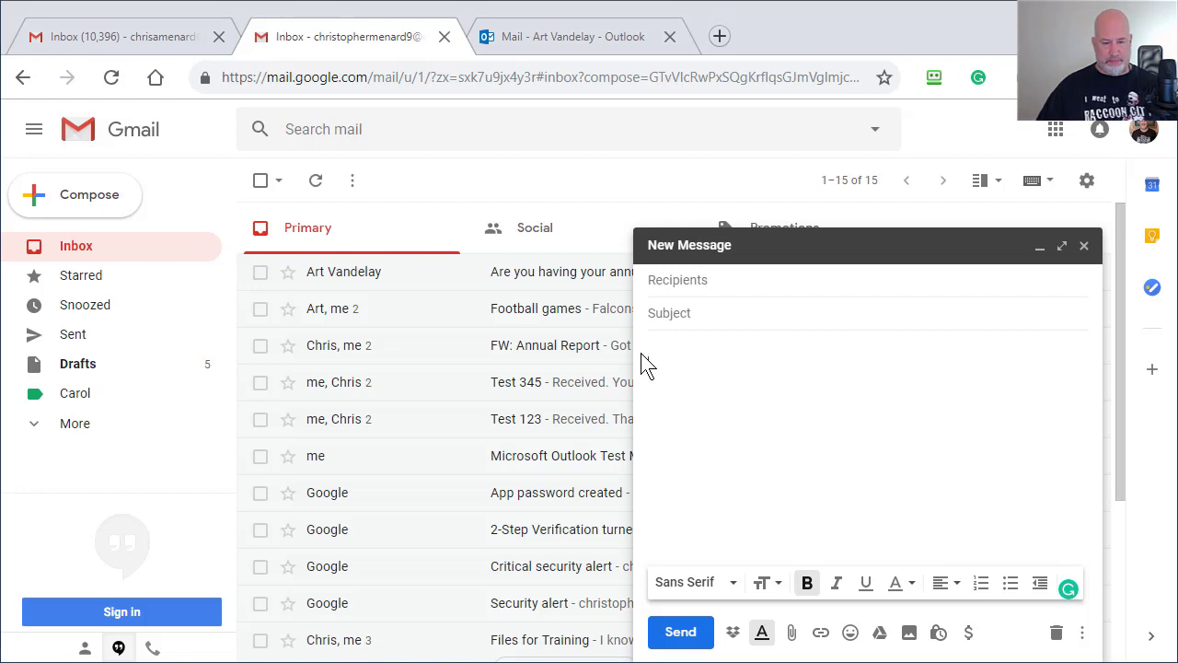
pyautogui.write('Chris Menard ABC Company Join us at our 2019 Annual Retreat')
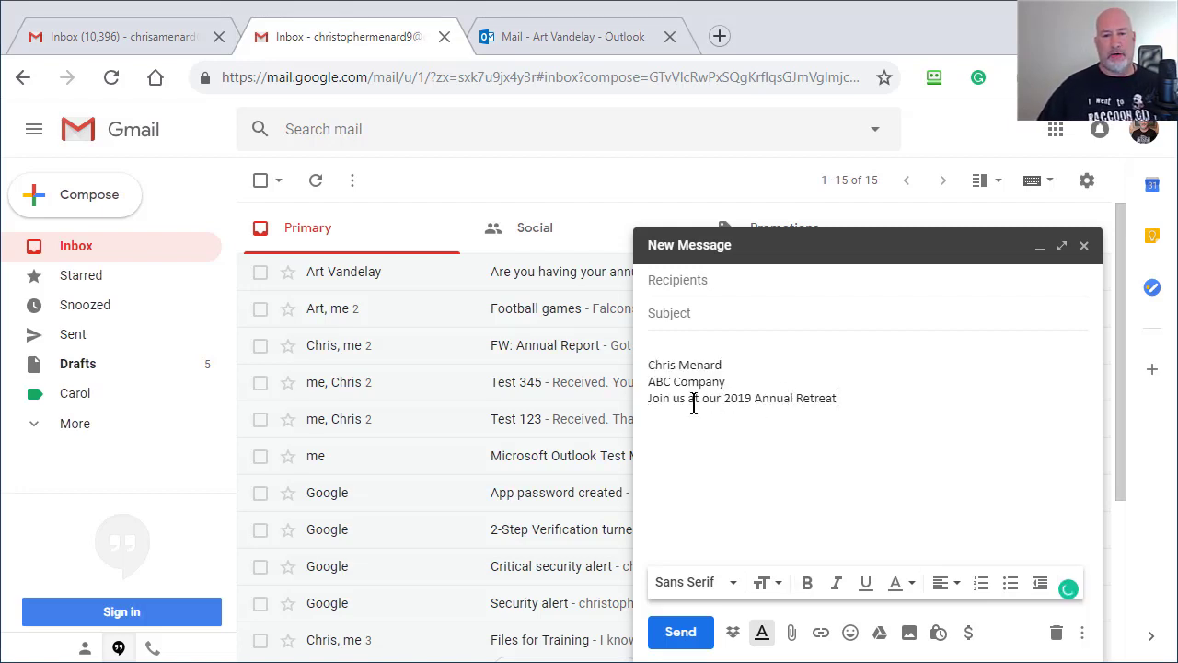
pyautogui.moveTo(673, 406); pyautogui.dragTo(836, 406)
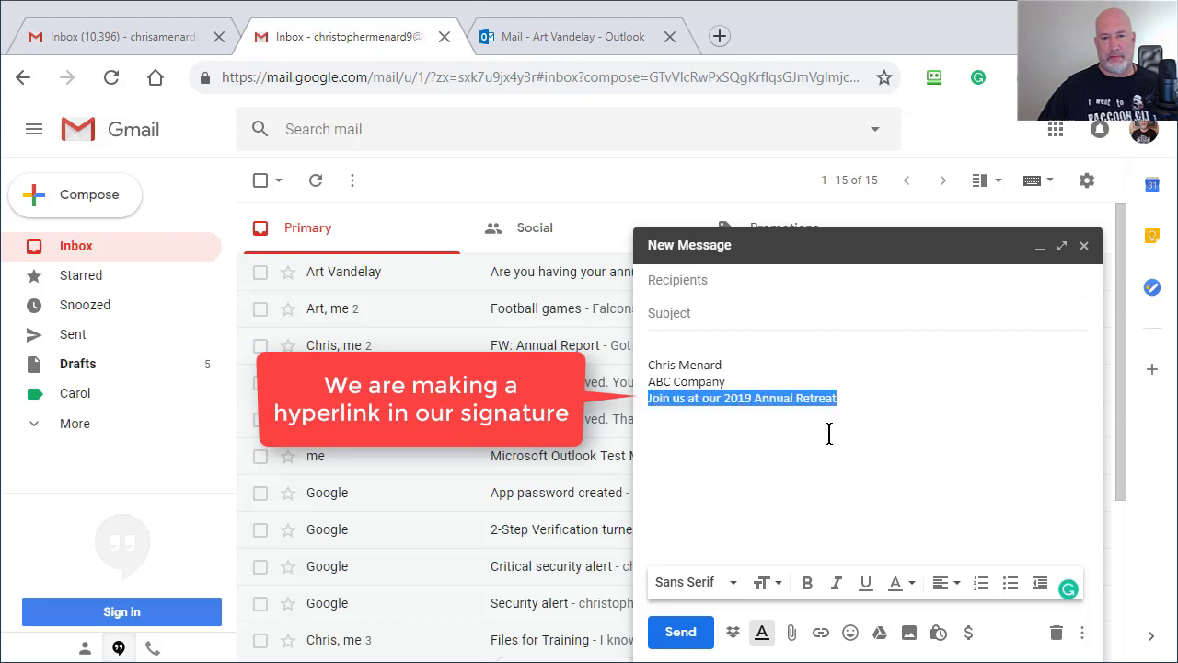
pyautogui.click(820, 633)
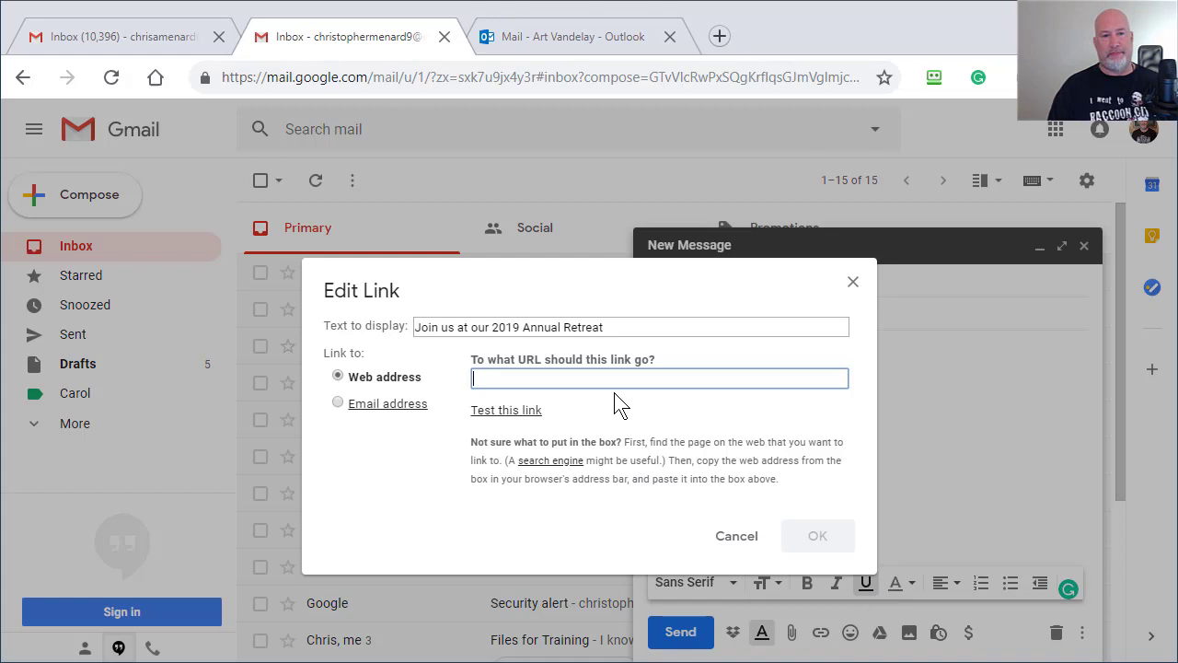
pyautogui.write('google.com')
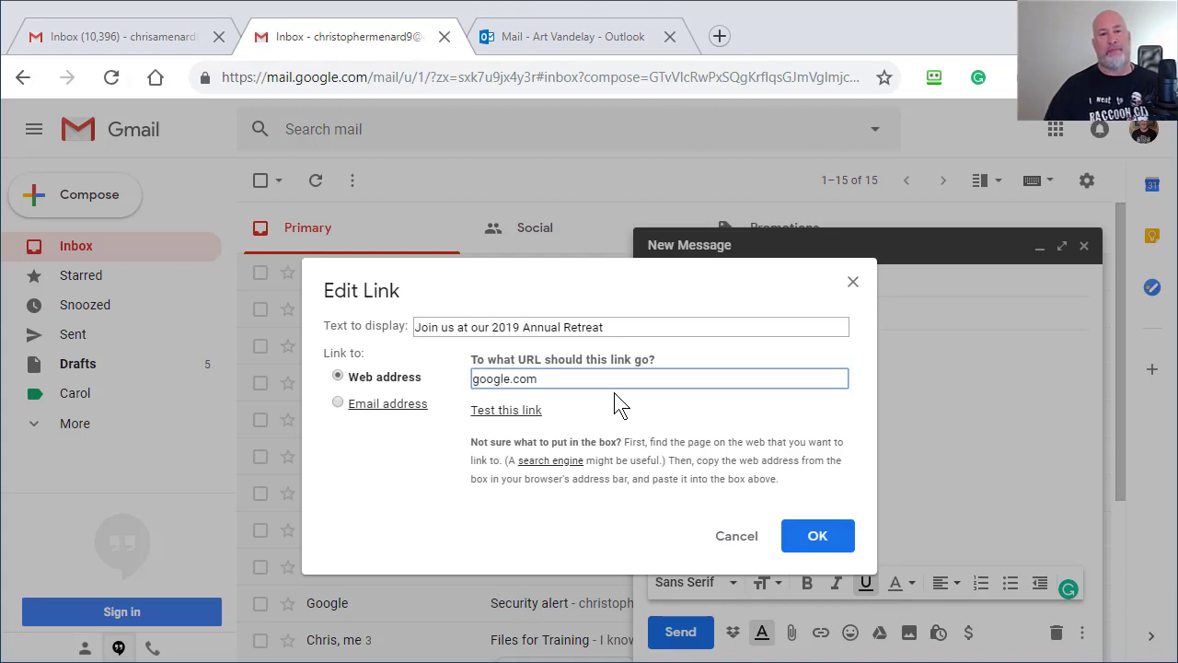
pyautogui.press('BackSpace')
pyautogui.press('BackSpace')
pyautogui.press('BackSpace')
pyautogui.press('BackSpace')
pyautogui.press('BackSpace')
pyautogui.write('www.')
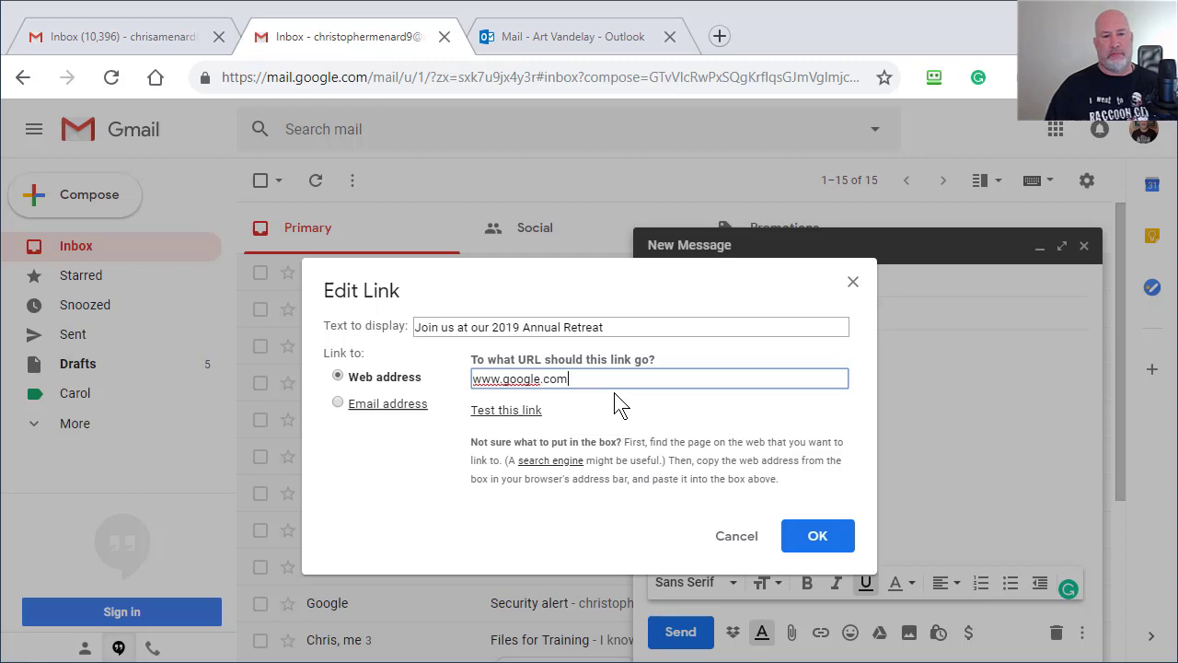
pyautogui.click(579, 405)
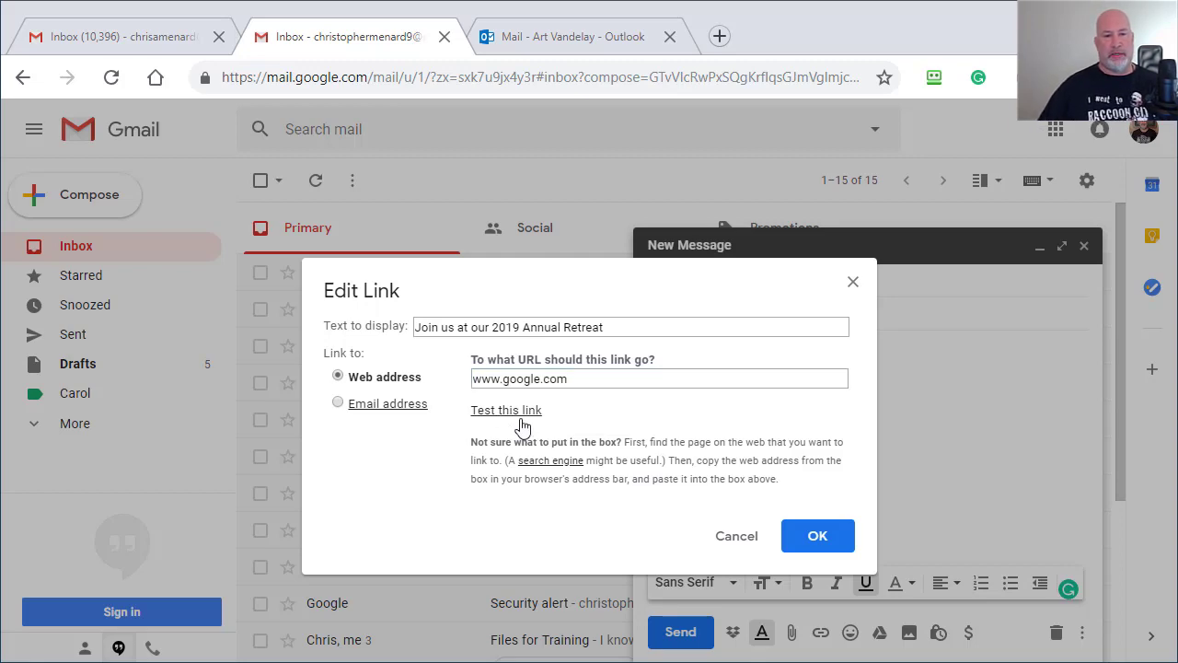
pyautogui.click(523, 414)
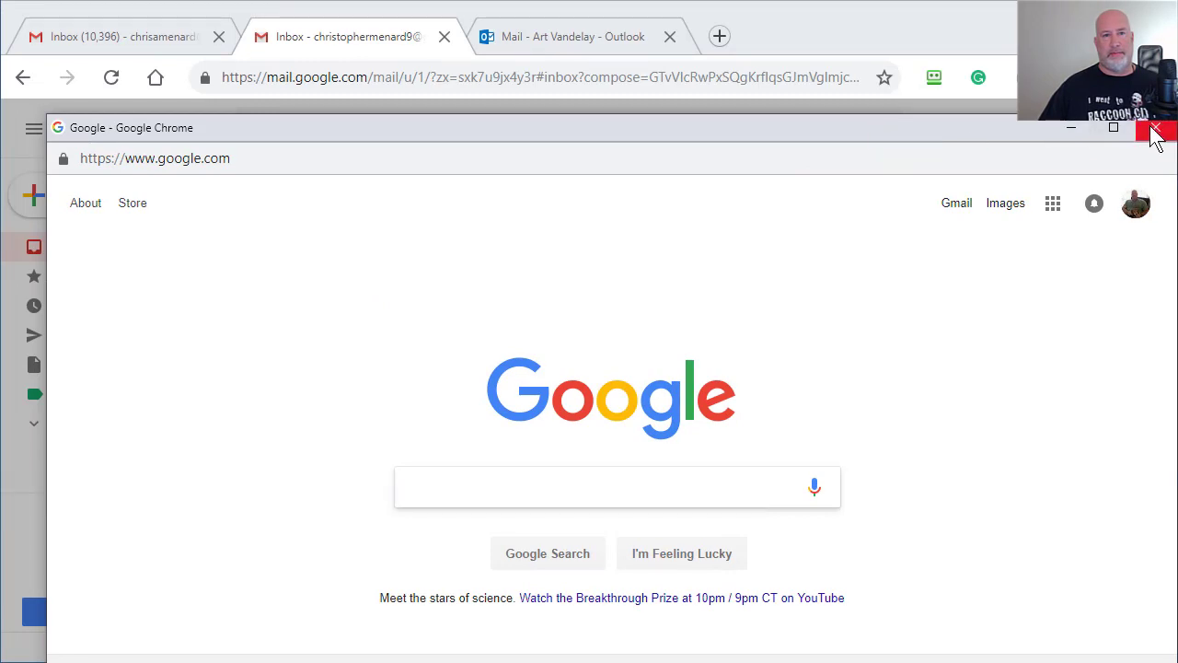
pyautogui.click(1155, 127)
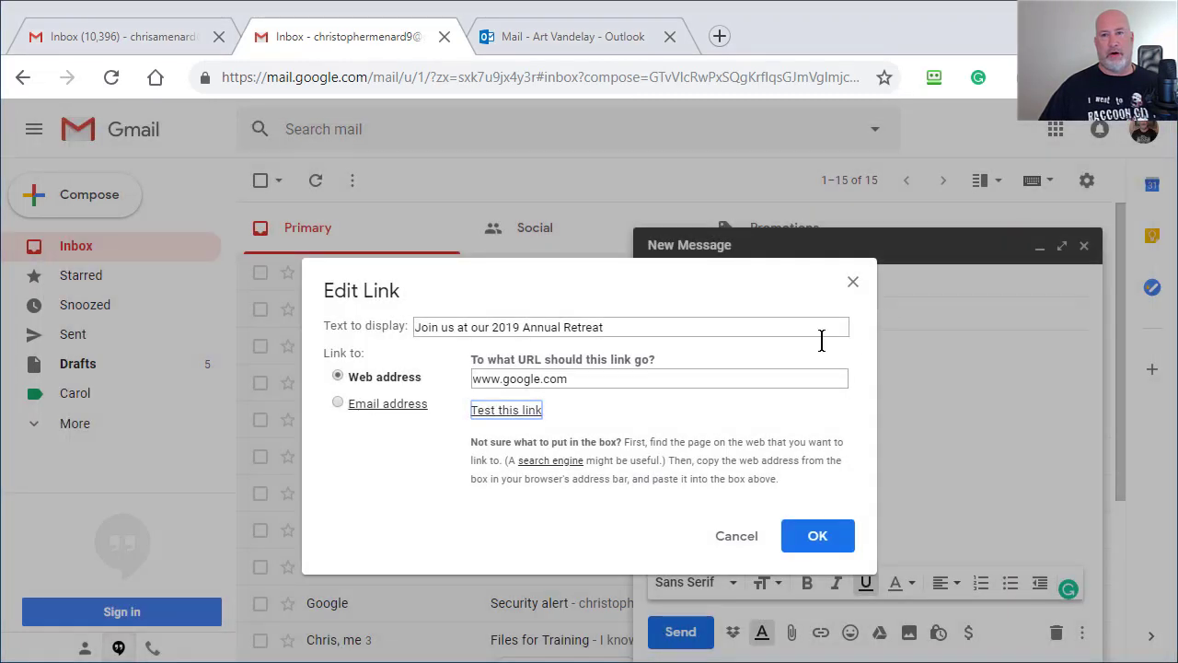
pyautogui.click(811, 537)
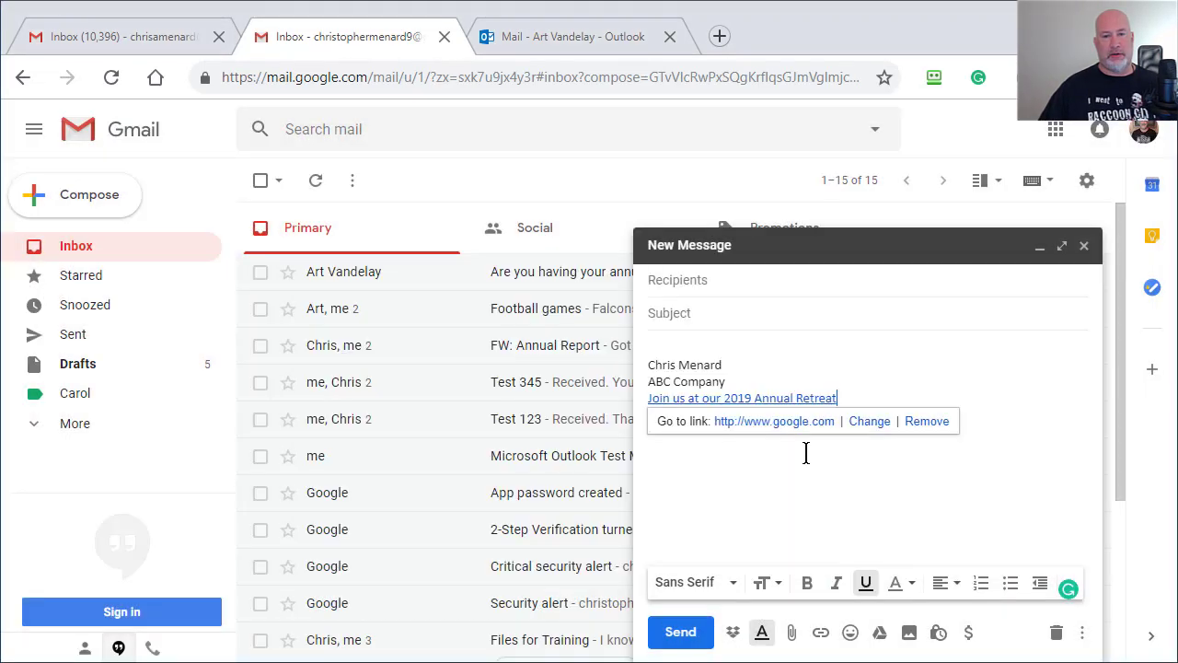
# Step: Save the draft holding the linked retreat line as canned response 'Annual Retreat 2019'
pyautogui.click(876, 356)
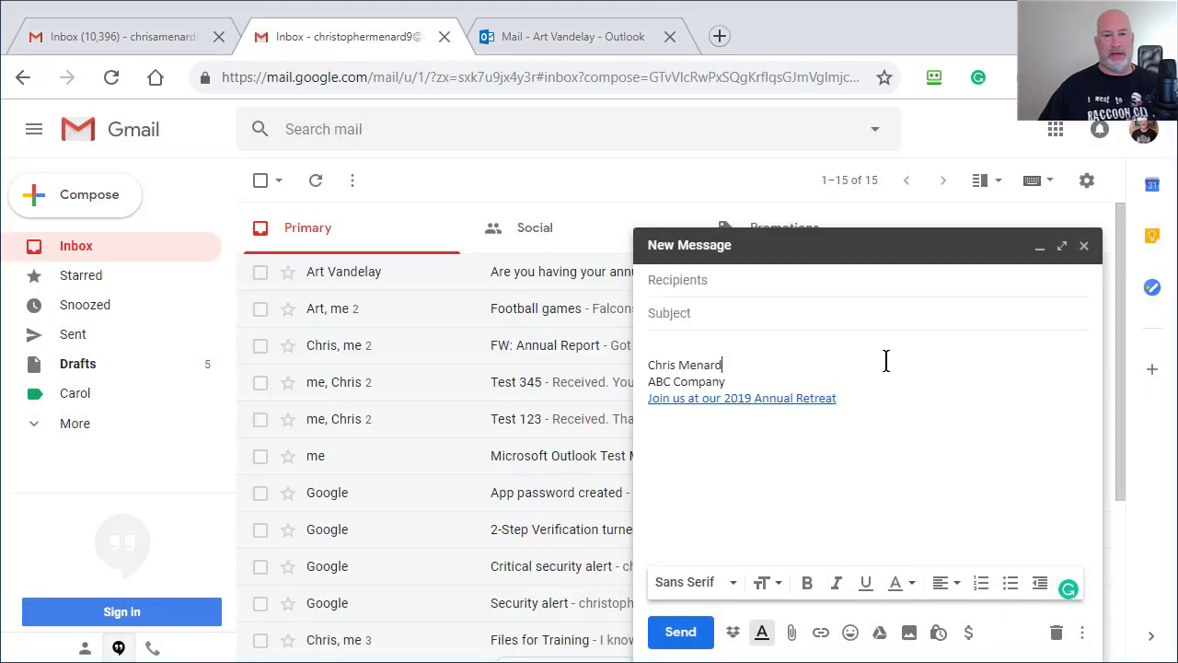
pyautogui.click(1082, 633)
pyautogui.moveTo(976, 473)
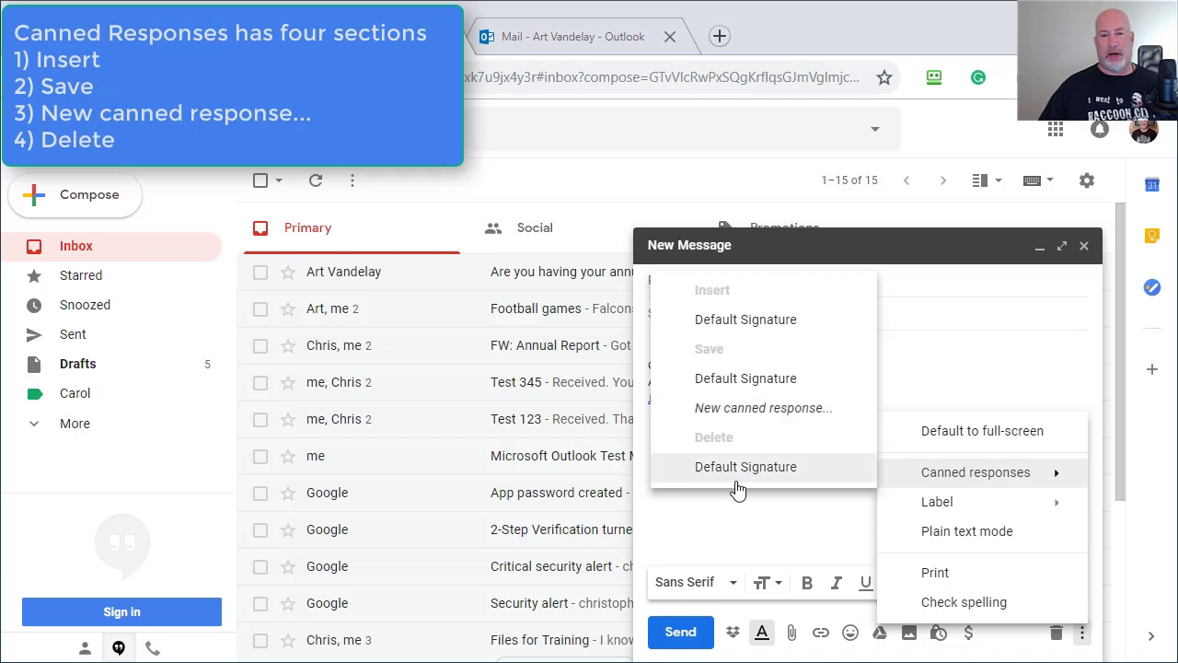
pyautogui.click(767, 410)
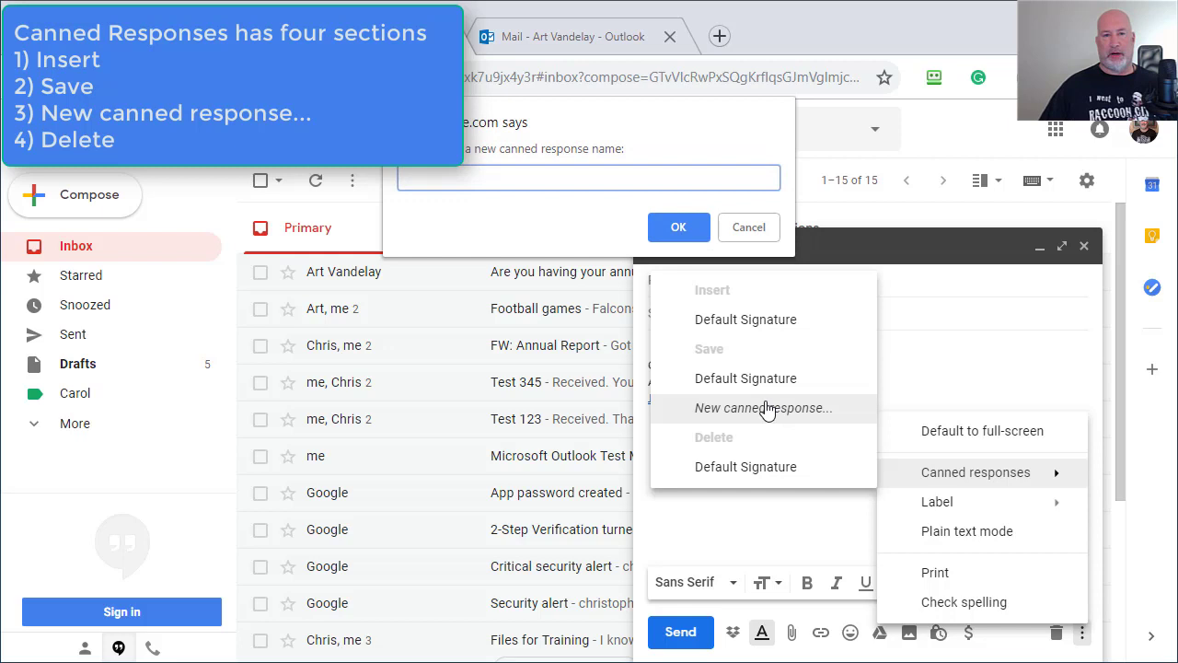
pyautogui.write('Annual Retreat 2019')
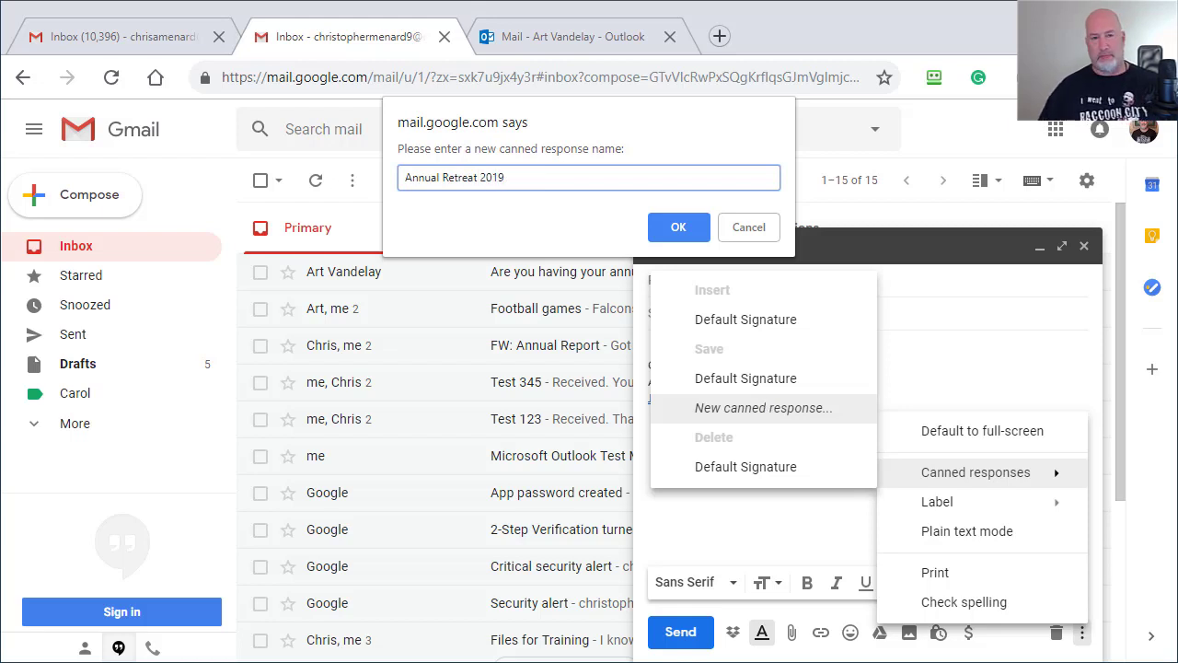
pyautogui.click(679, 226)
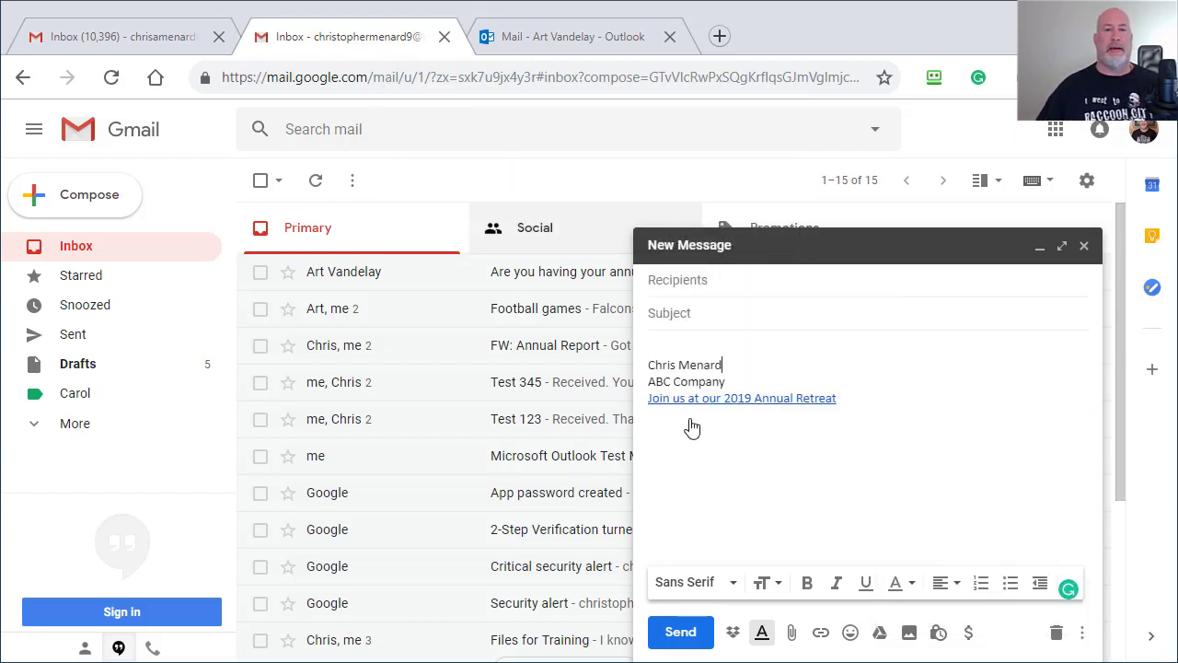
# Step: Close the draft, start a new message and insert the Default Signature canned response
pyautogui.click(1084, 246)
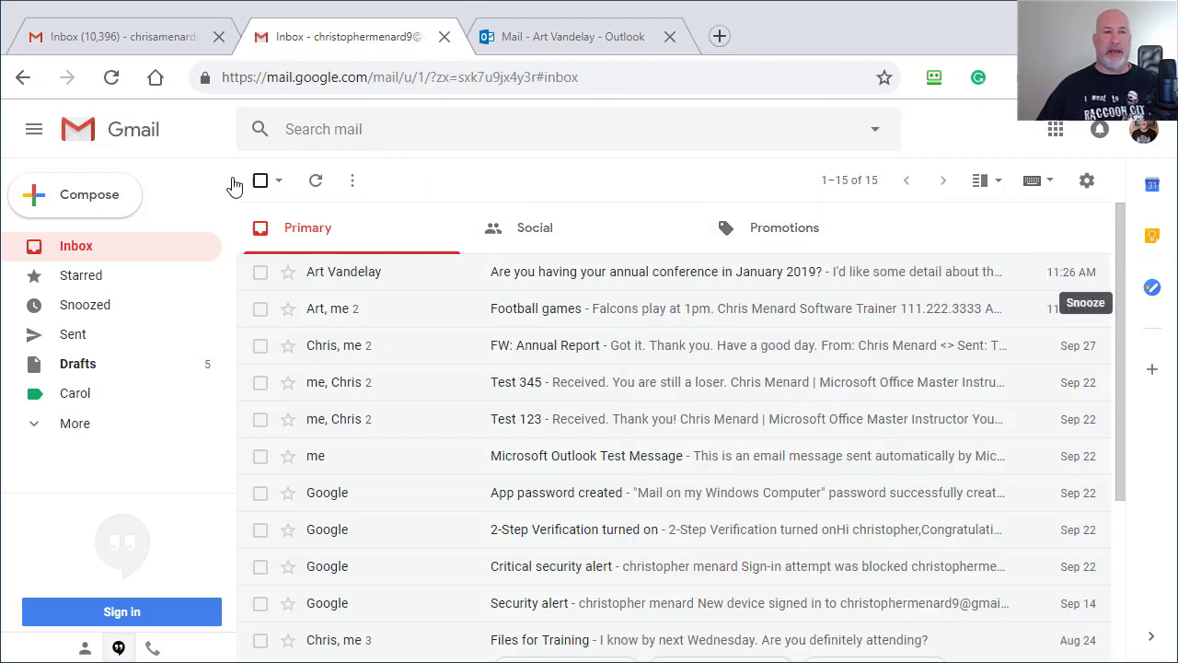
pyautogui.click(87, 208)
pyautogui.click(657, 389)
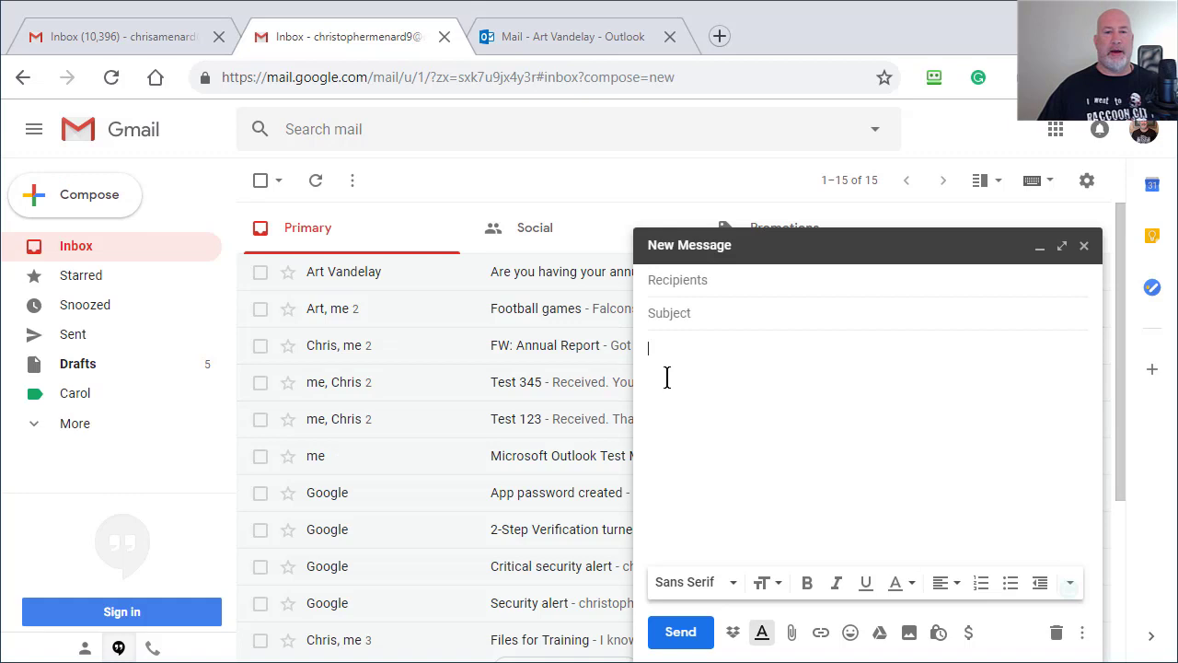
pyautogui.click(1082, 634)
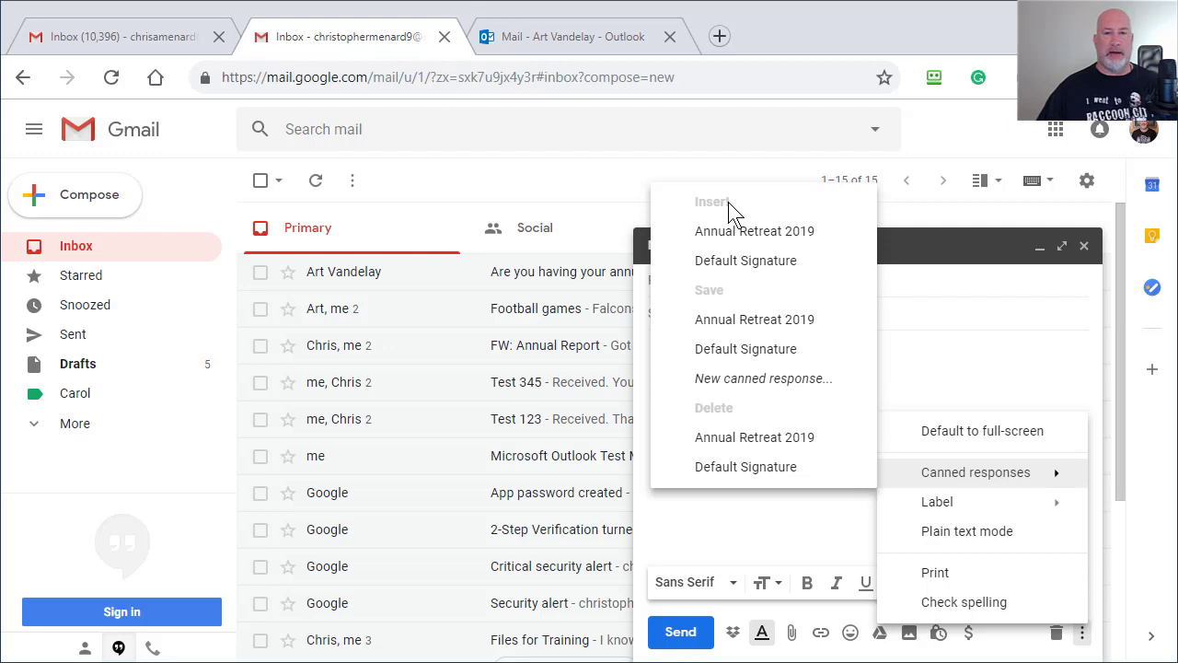
pyautogui.click(759, 262)
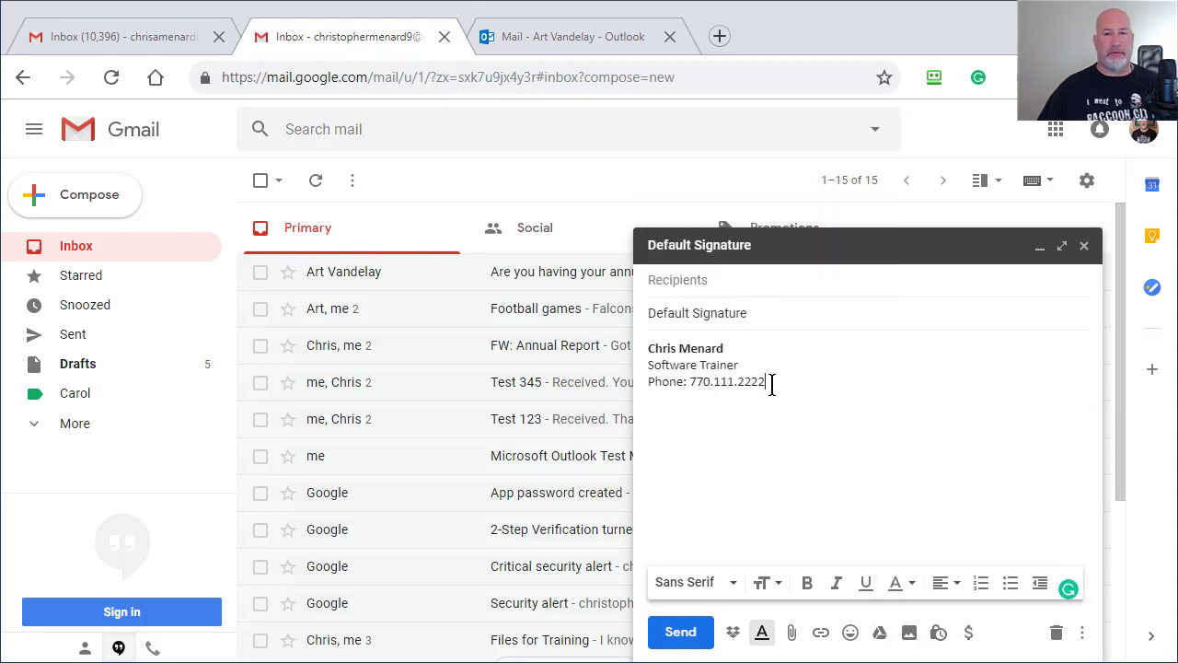
# Step: Replace it with the Annual Retreat 2019 canned response, then close the message
pyautogui.moveTo(771, 385); pyautogui.dragTo(644, 344)
pyautogui.press('BackSpace')
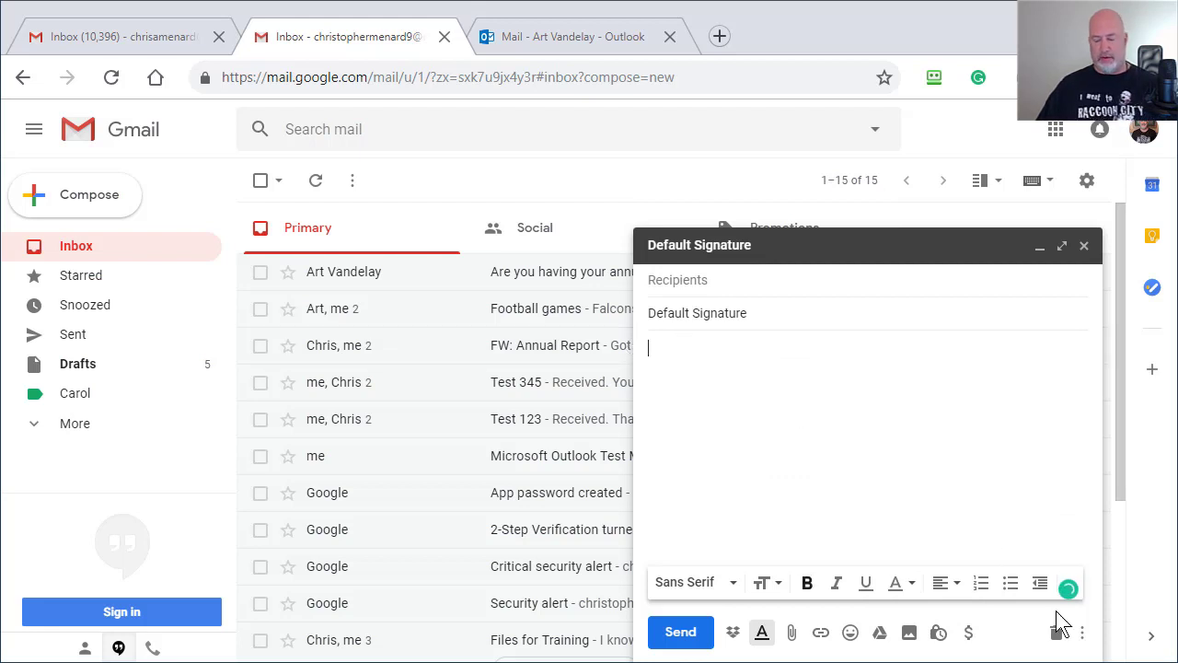
pyautogui.click(1082, 633)
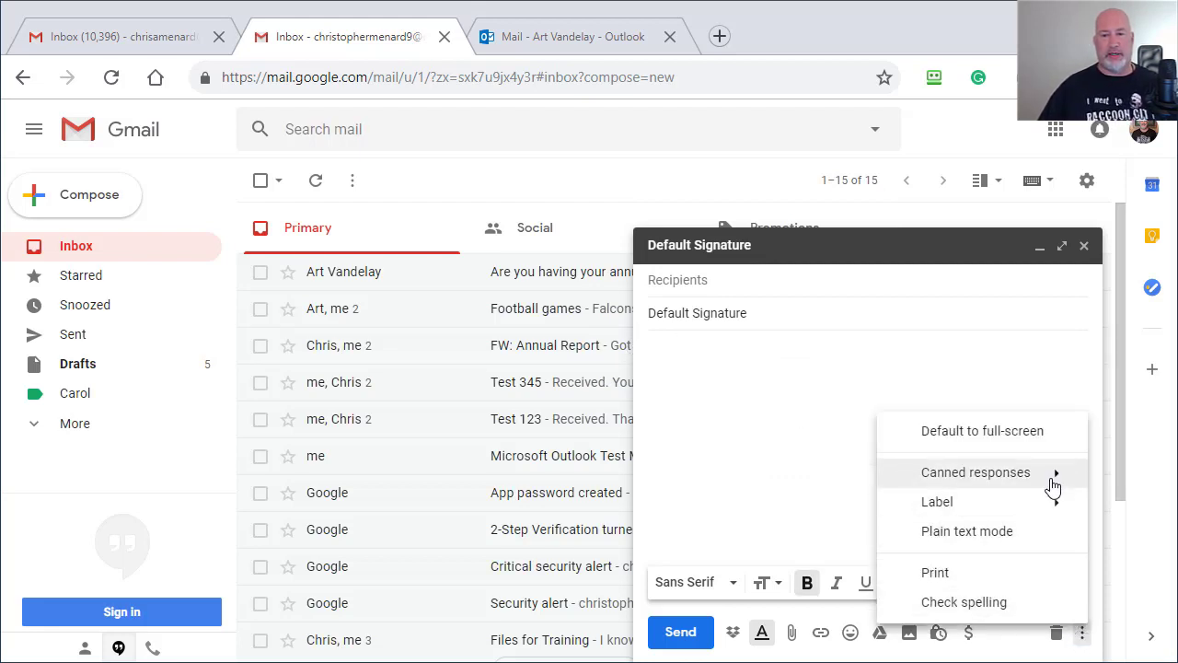
pyautogui.click(778, 238)
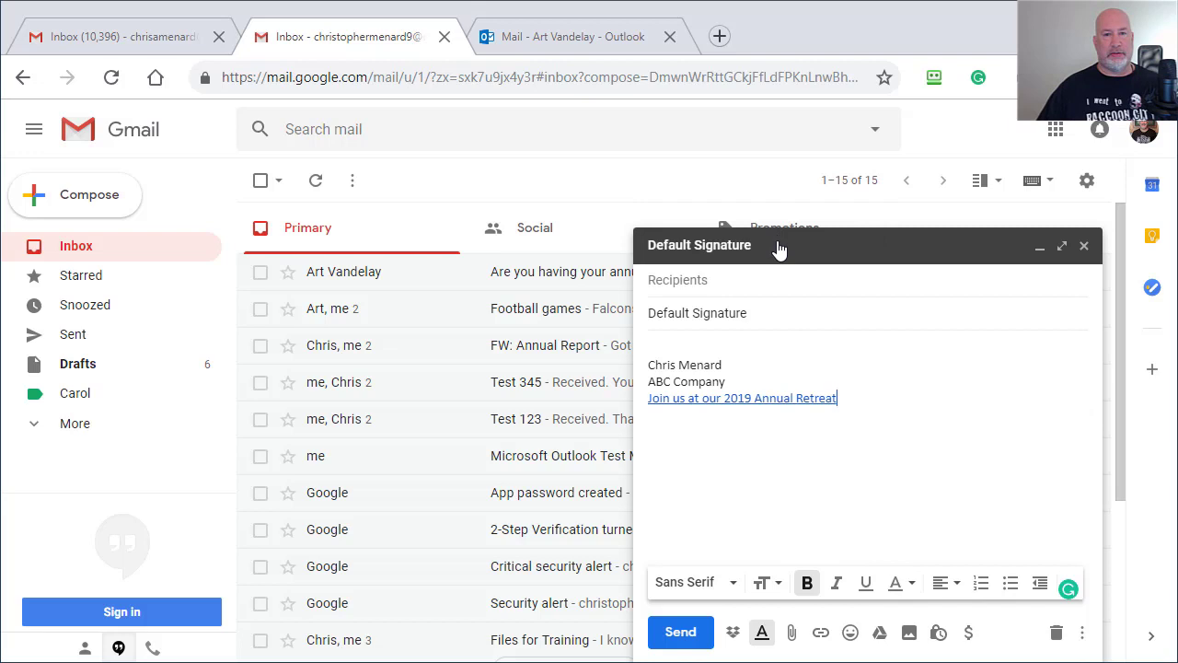
pyautogui.click(1085, 246)
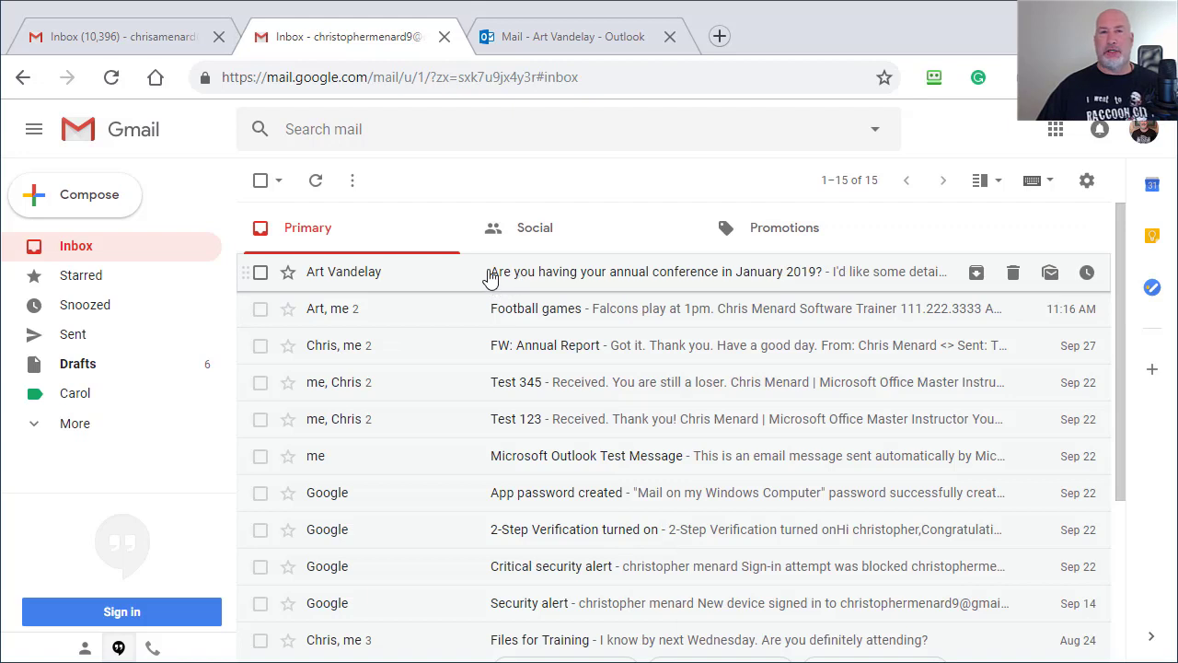
pyautogui.click(366, 282)
pyautogui.click(353, 527)
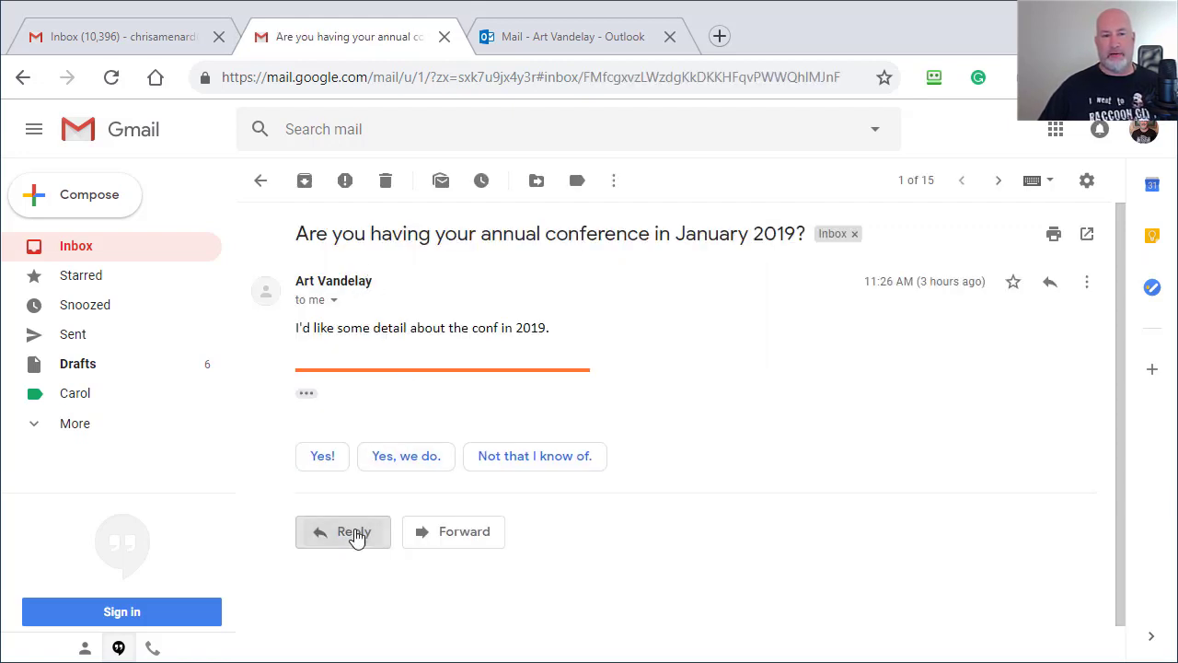
pyautogui.click(1074, 598)
pyautogui.moveTo(985, 467)
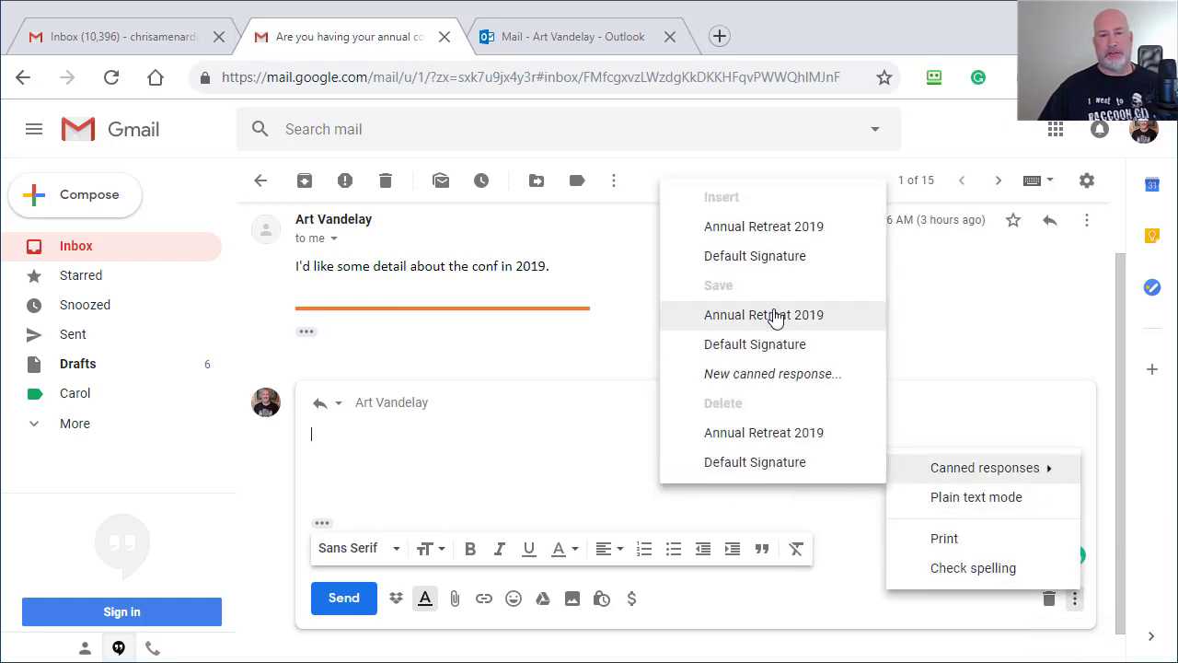
pyautogui.click(762, 230)
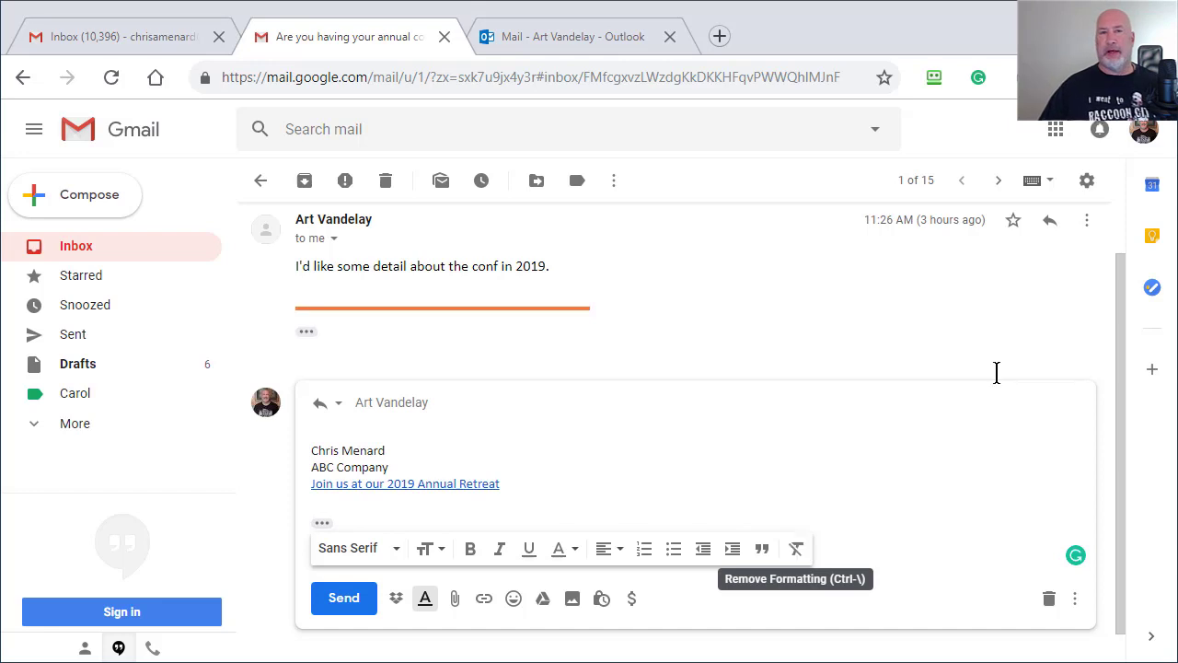
pyautogui.click(1049, 599)
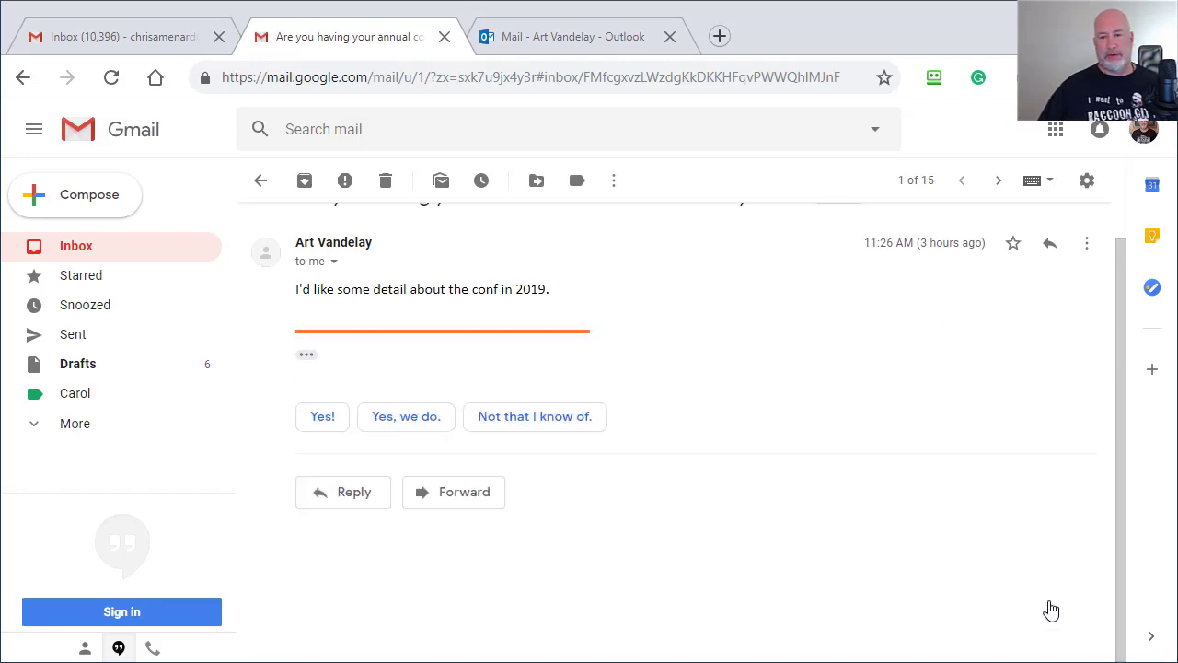
# Step: Return to the inbox and open the full Settings page at the signature section
pyautogui.click(83, 246)
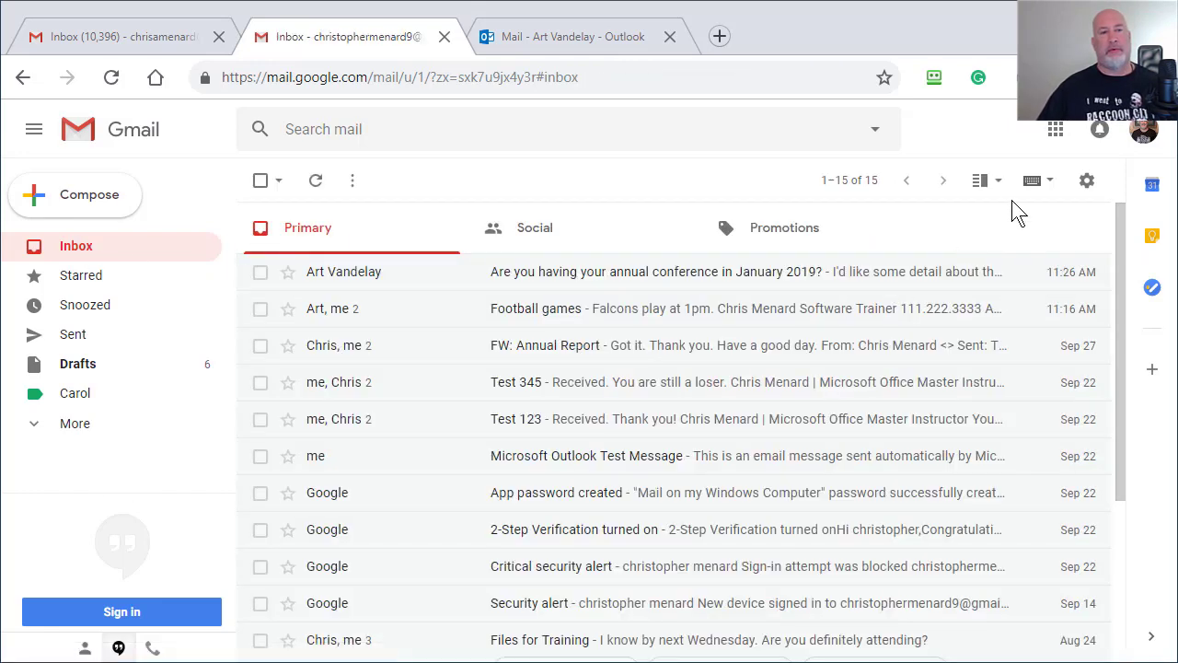
pyautogui.click(1084, 188)
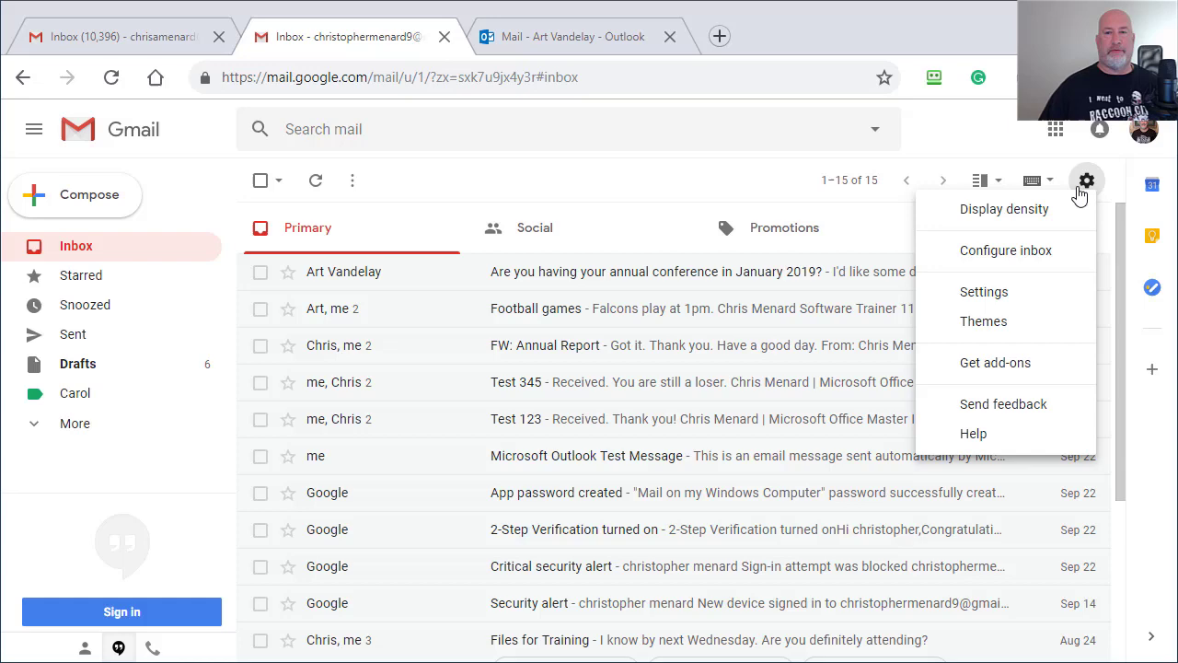
pyautogui.click(1010, 294)
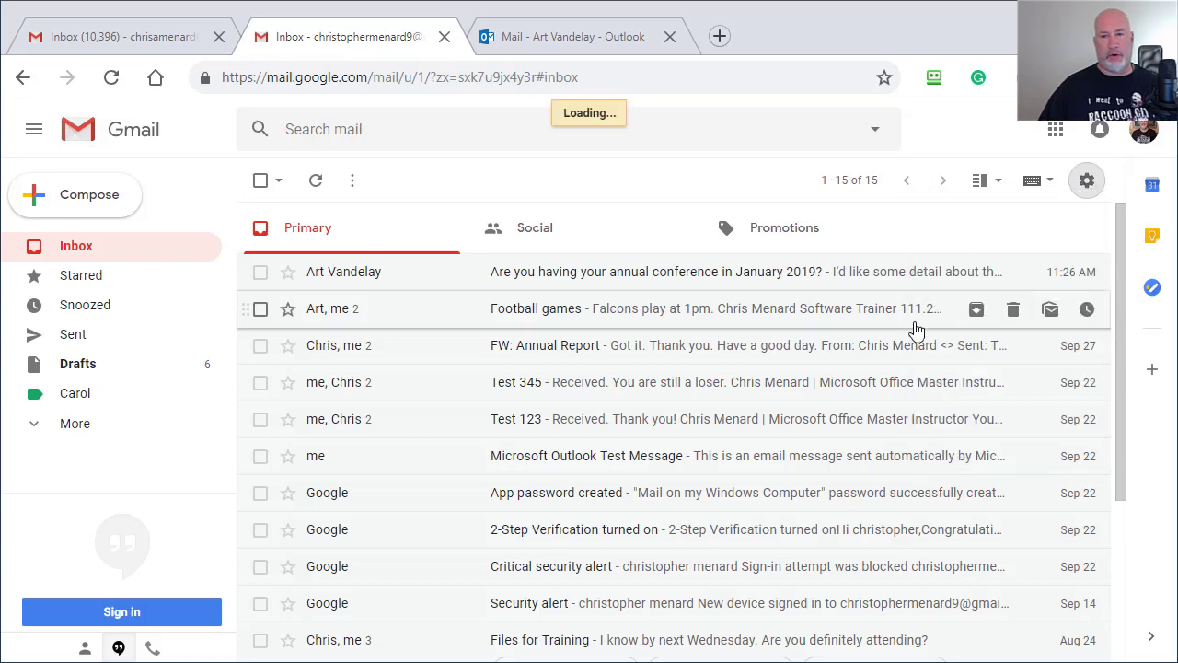
pyautogui.scroll(-5, 669, 386)
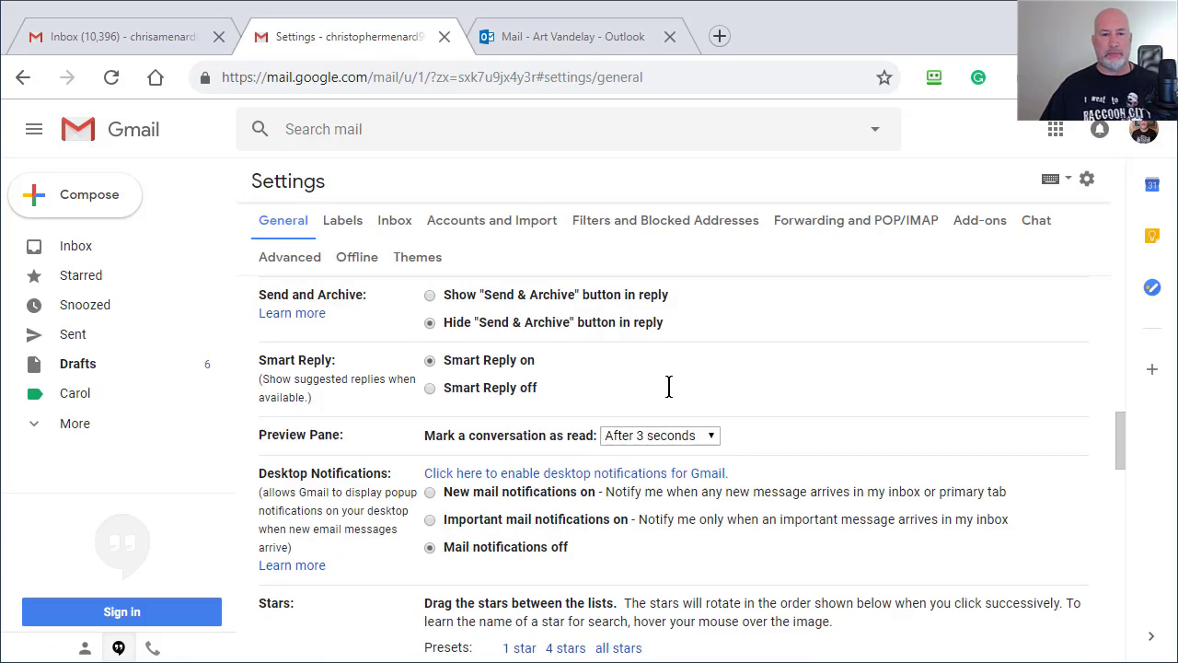
pyautogui.scroll(-2, 669, 387)
pyautogui.scroll(-4, 671, 408)
pyautogui.scroll(-1, 671, 421)
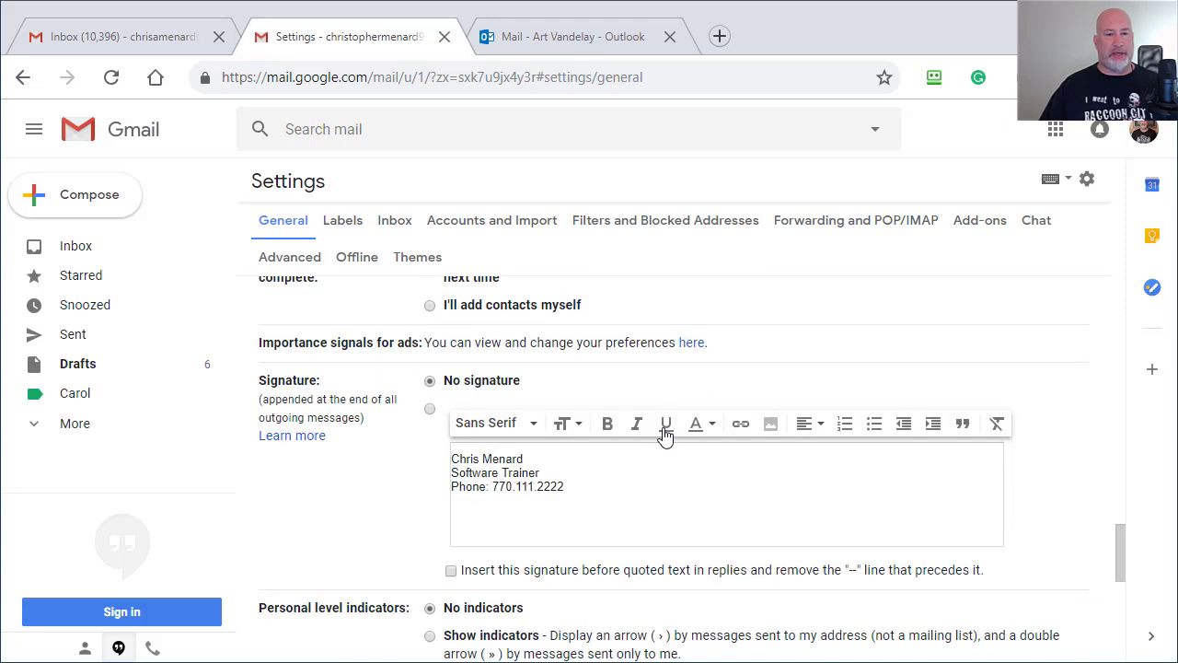
# Step: Turn on the custom signature and replace the phone number line with Phone, Fax and Email lines
pyautogui.click(571, 490)
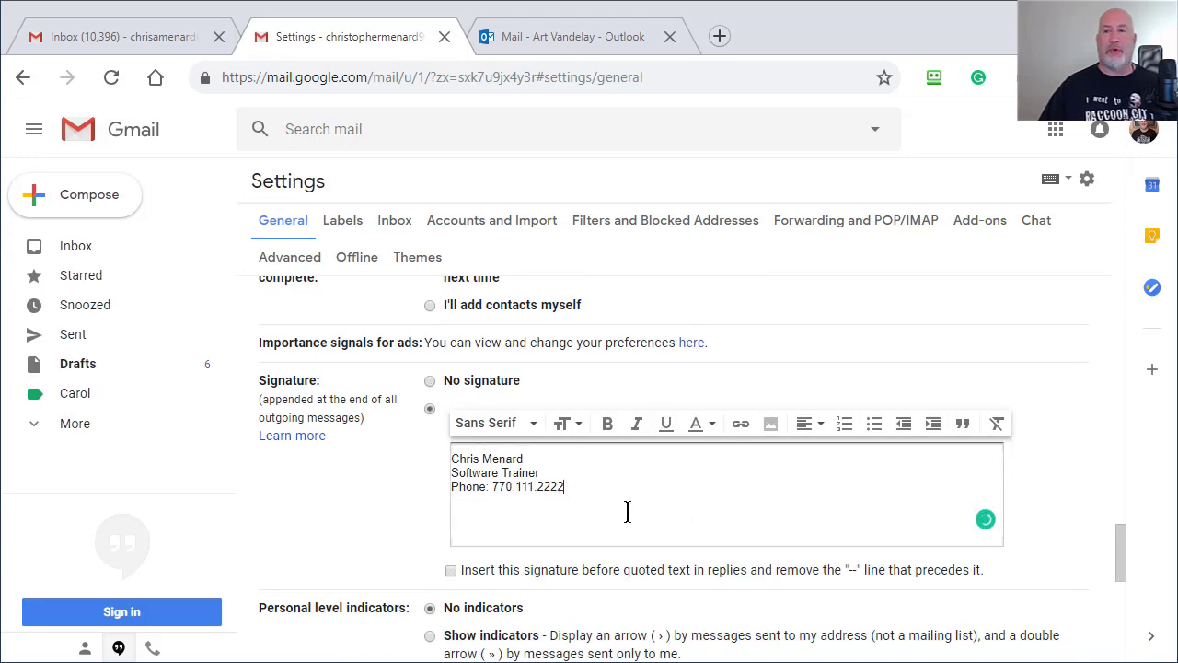
pyautogui.moveTo(580, 491); pyautogui.dragTo(446, 488)
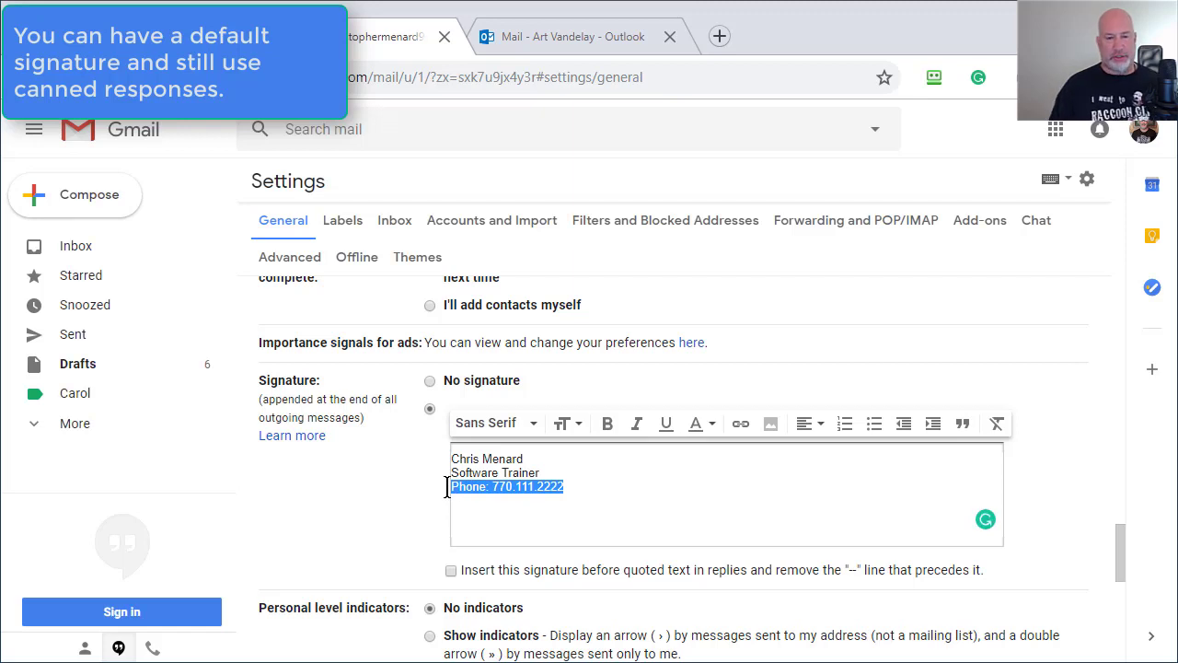
pyautogui.write('Phone:')
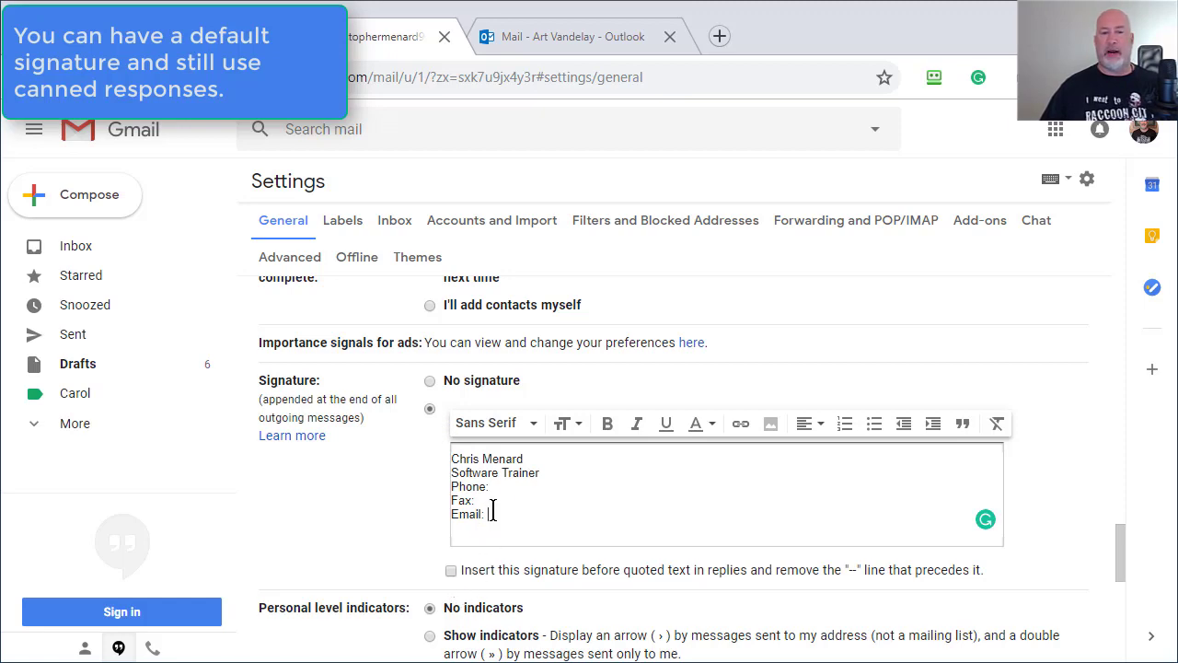
pyautogui.scroll(-1, 501, 501)
pyautogui.scroll(-1, 520, 511)
pyautogui.scroll(2, 527, 488)
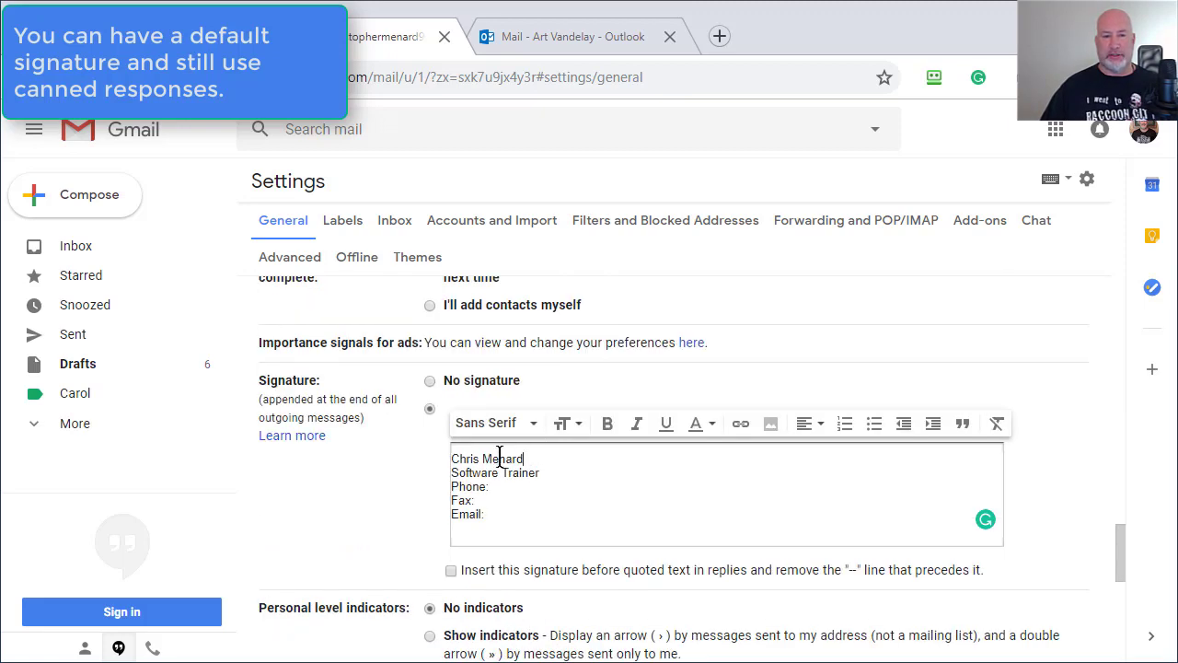
# Step: Make the Chris Menard name line Large and Bold, and save the signature settings
pyautogui.tripleClick(498, 459)
pyautogui.click(564, 427)
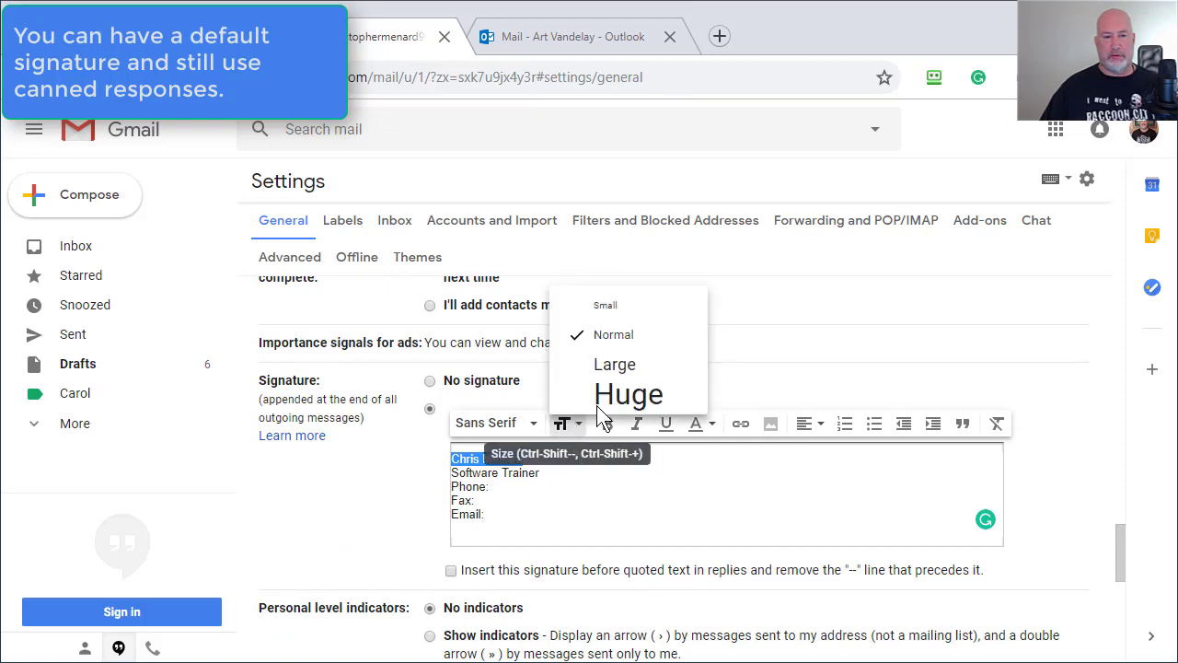
pyautogui.click(615, 364)
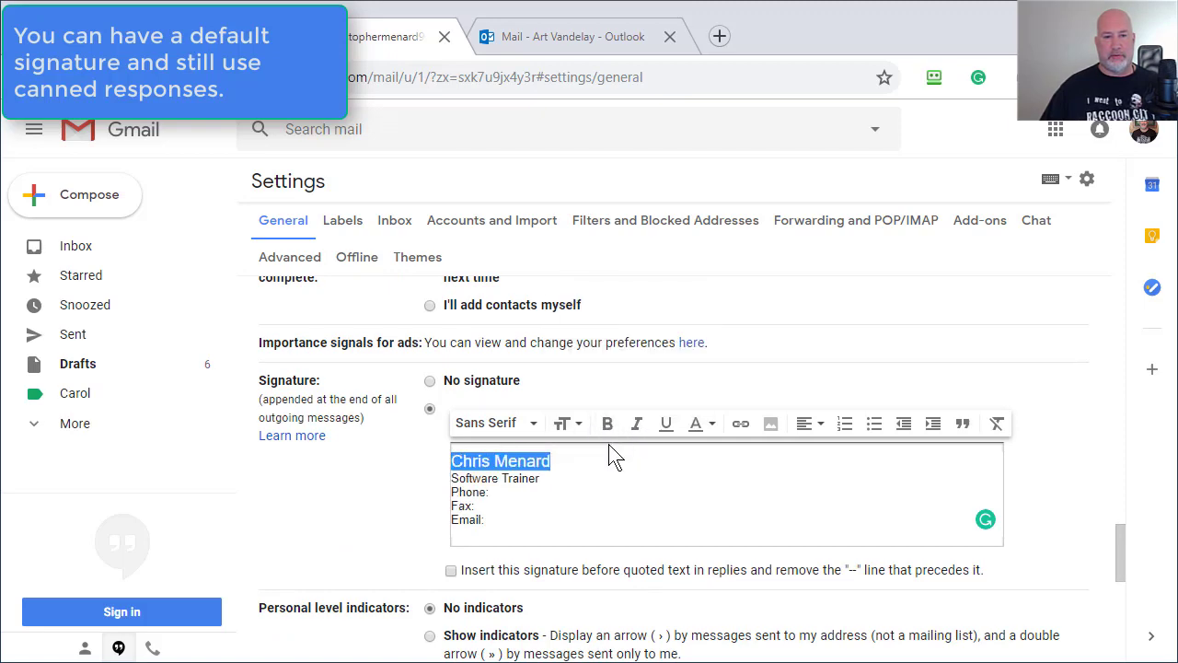
pyautogui.click(610, 430)
pyautogui.scroll(-3, 612, 460)
pyautogui.scroll(-3, 622, 488)
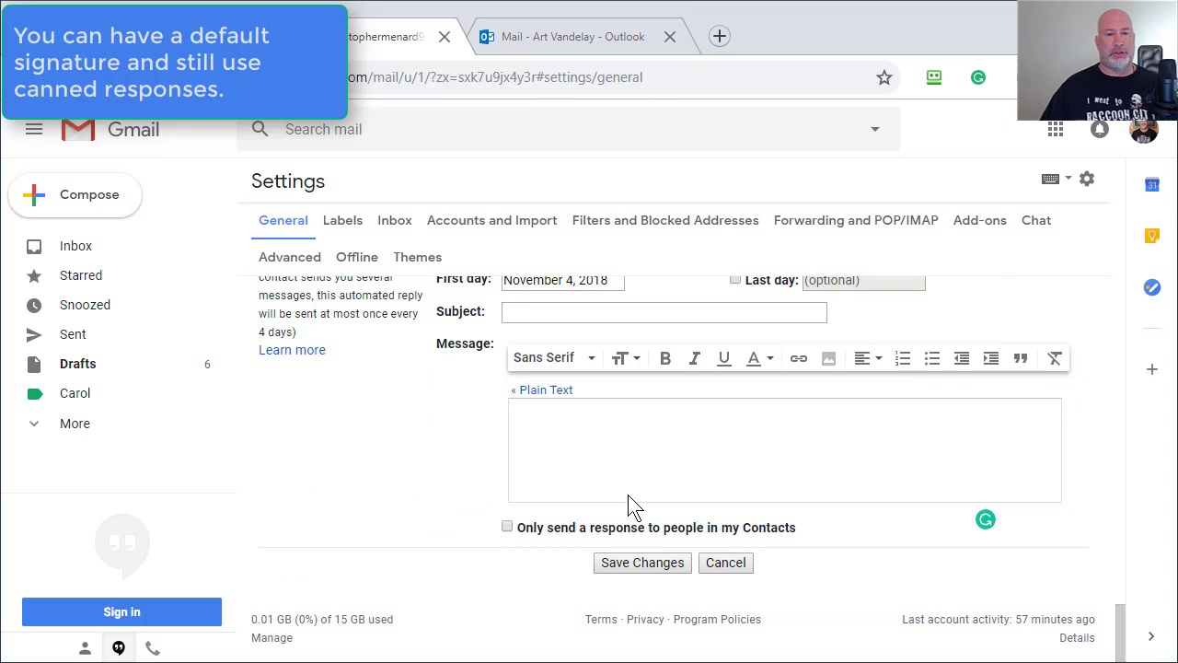
pyautogui.click(644, 563)
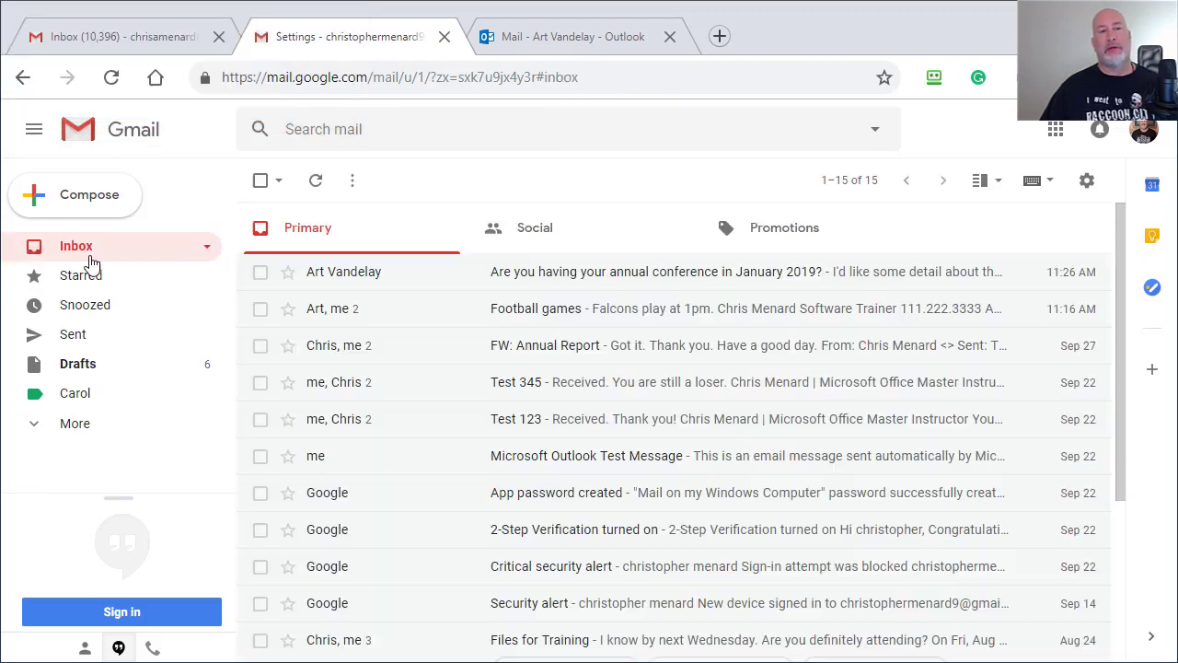
# Step: In a new email, remove the default signature, insert Annual Retreat 2019 and clear its subject
pyautogui.click(76, 210)
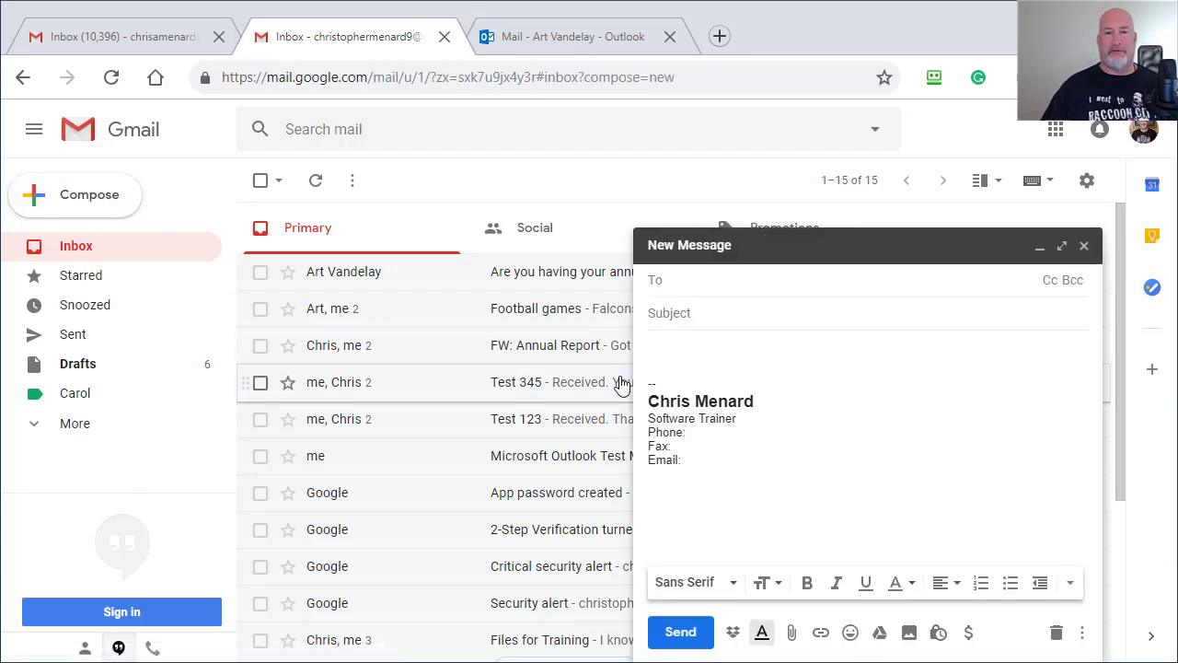
pyautogui.moveTo(707, 456); pyautogui.dragTo(641, 411)
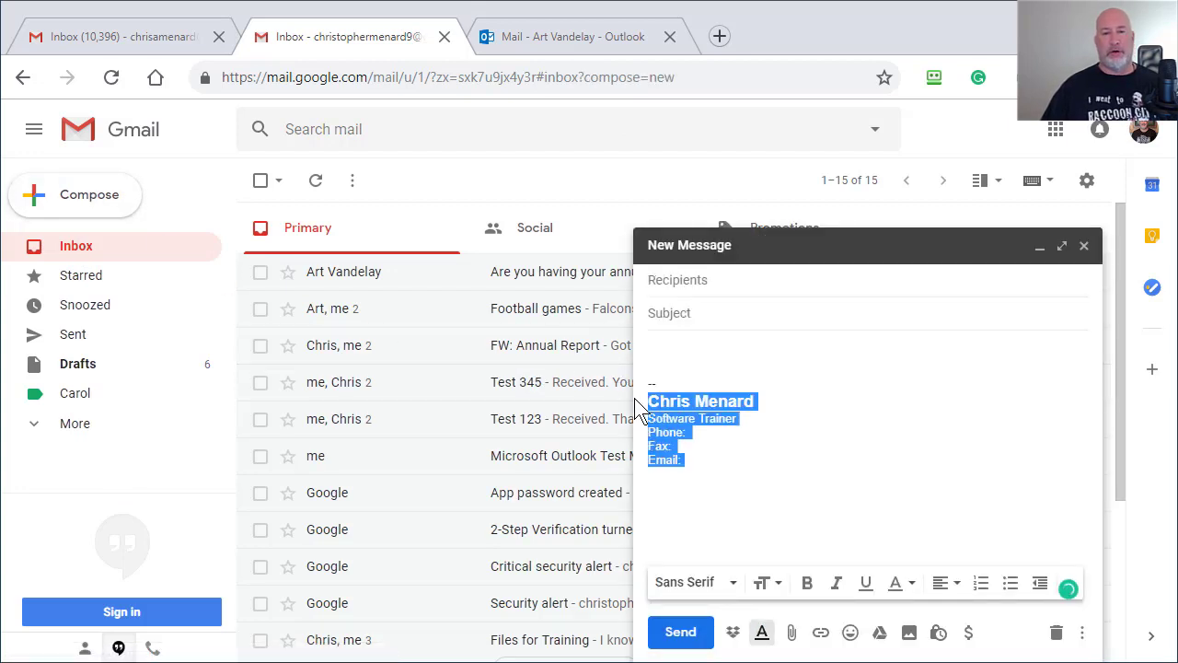
pyautogui.press('Delete')
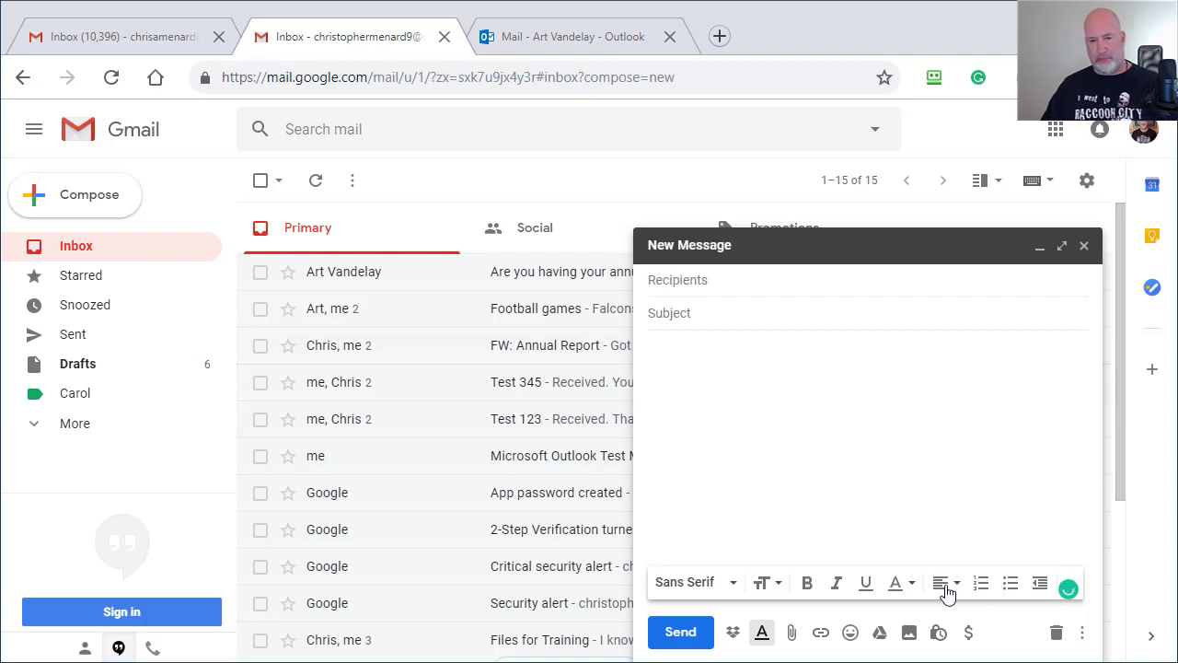
pyautogui.click(1081, 633)
pyautogui.moveTo(976, 472)
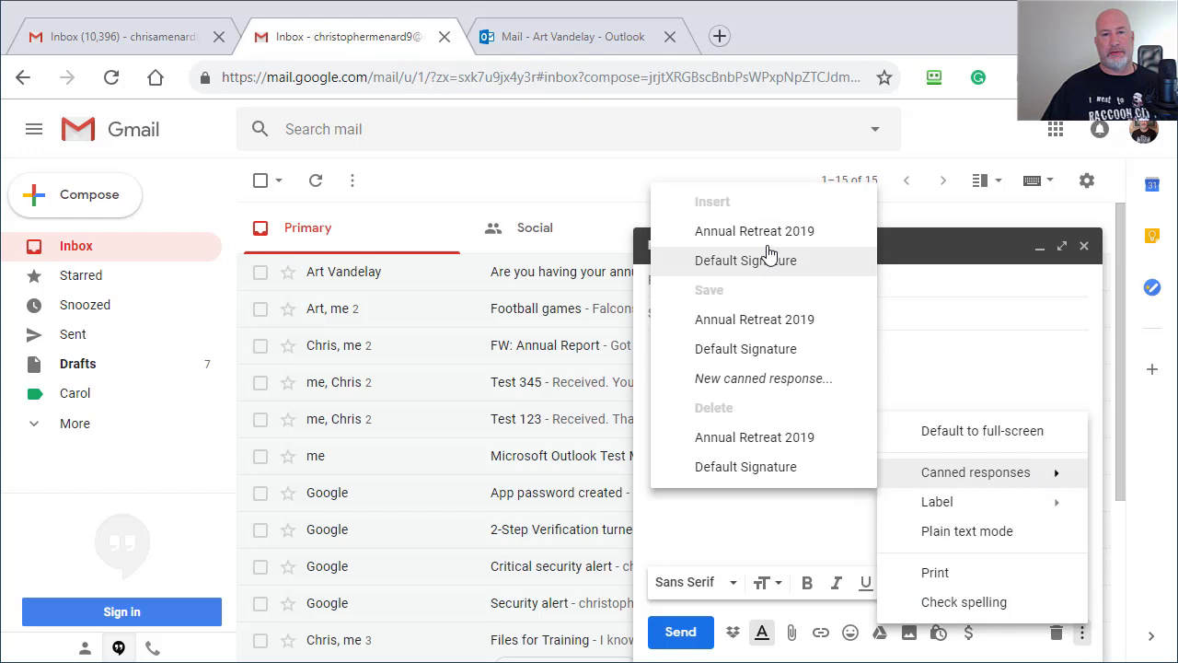
pyautogui.click(766, 242)
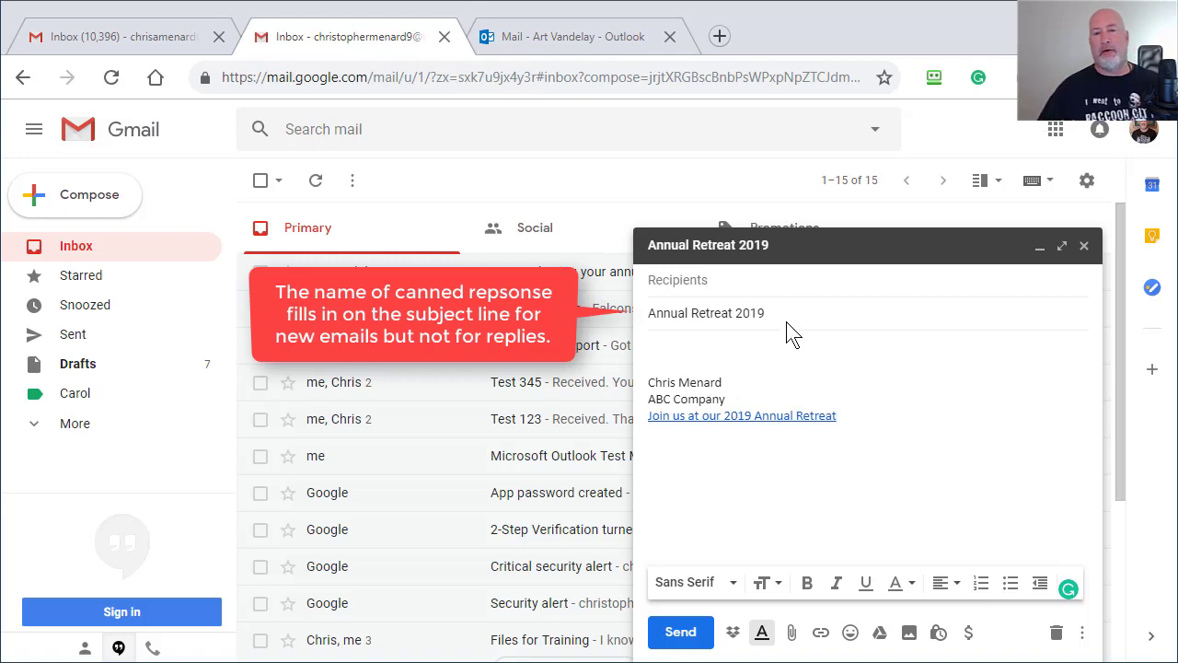
pyautogui.moveTo(784, 313); pyautogui.dragTo(610, 319)
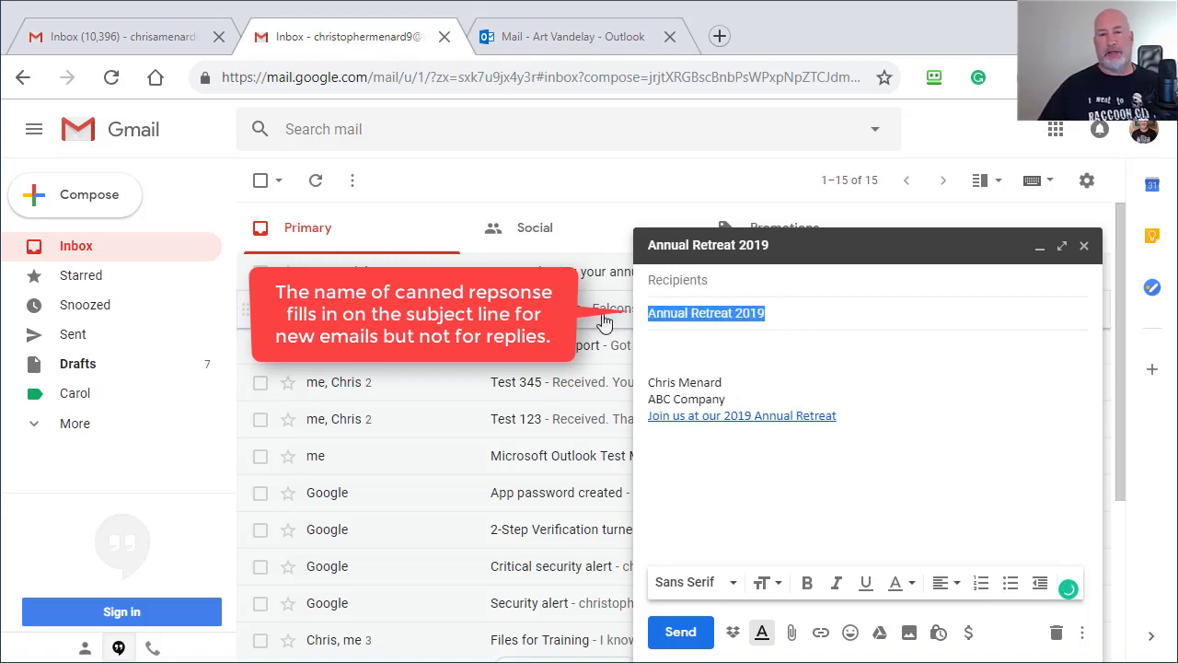
pyautogui.press('BackSpace')
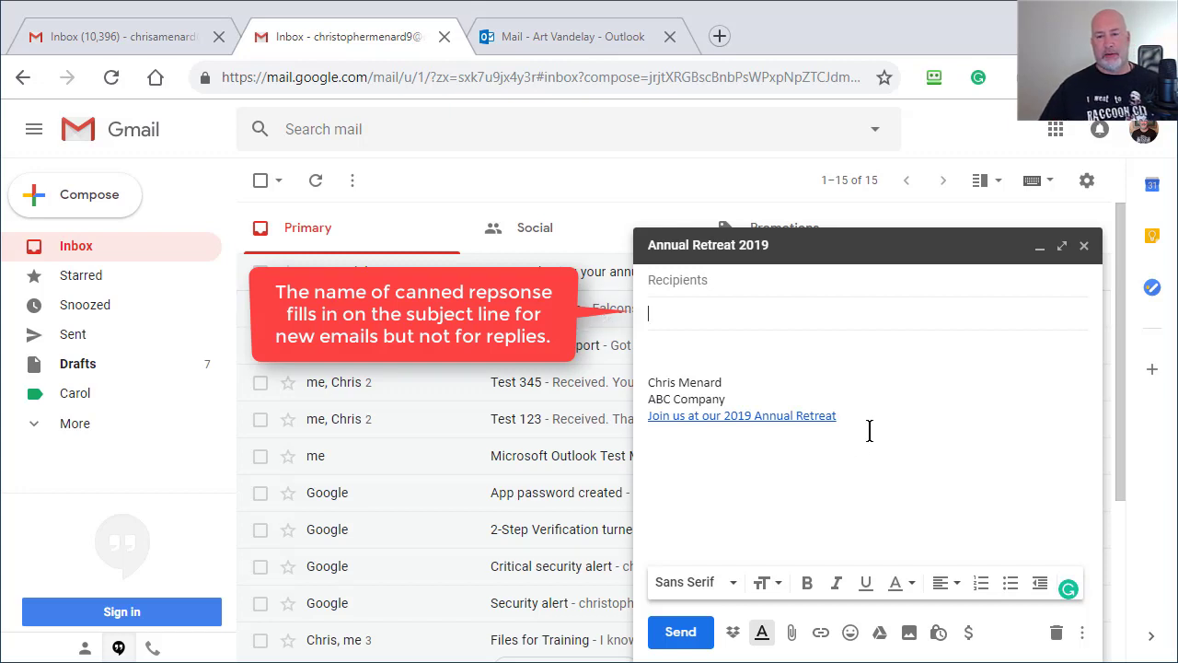
# Step: Swap in the Default Signature canned response, clear its subject and close the draft
pyautogui.moveTo(869, 430); pyautogui.dragTo(584, 293)
pyautogui.press('BackSpace')
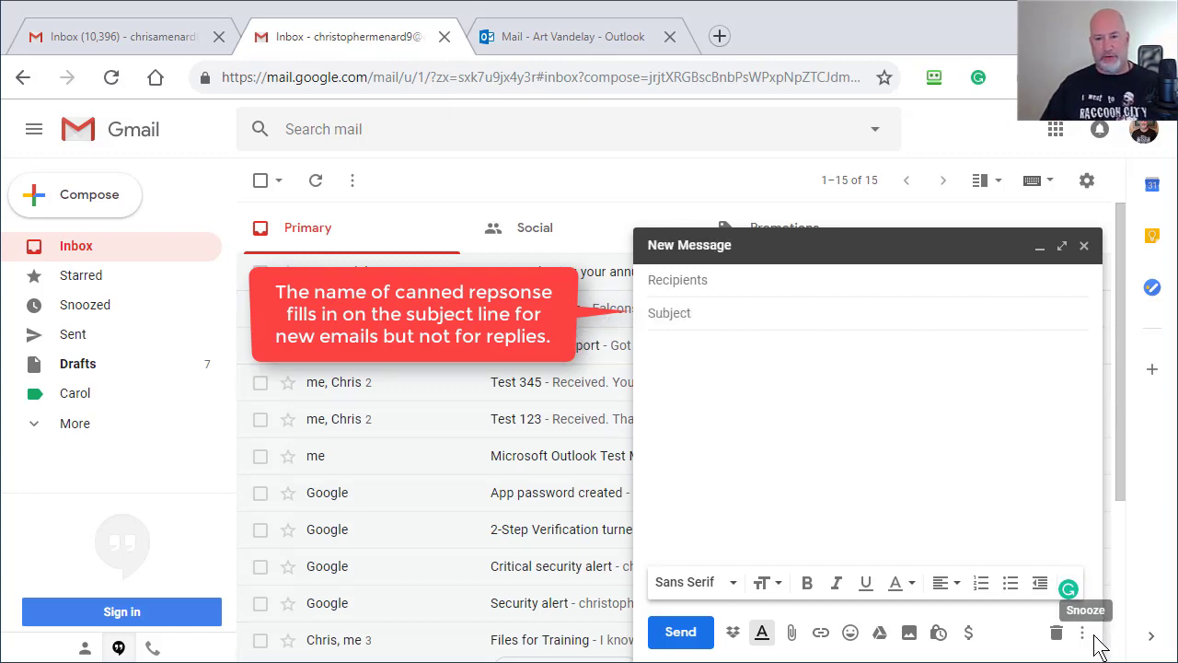
pyautogui.click(1082, 632)
pyautogui.moveTo(976, 472)
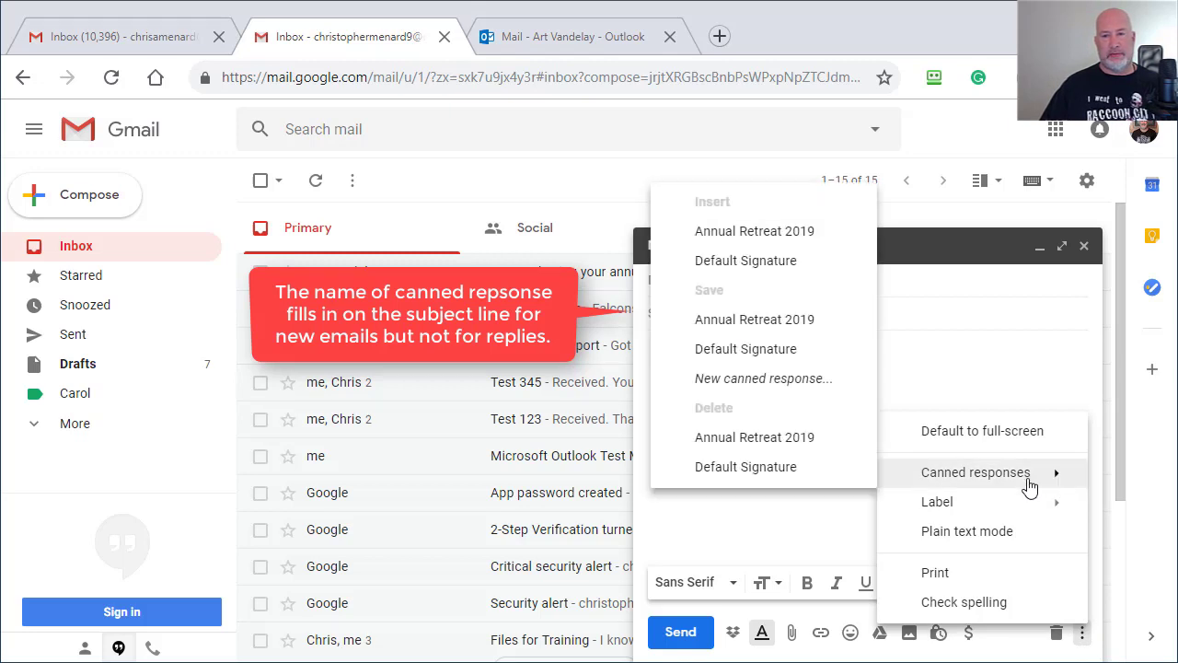
pyautogui.click(750, 262)
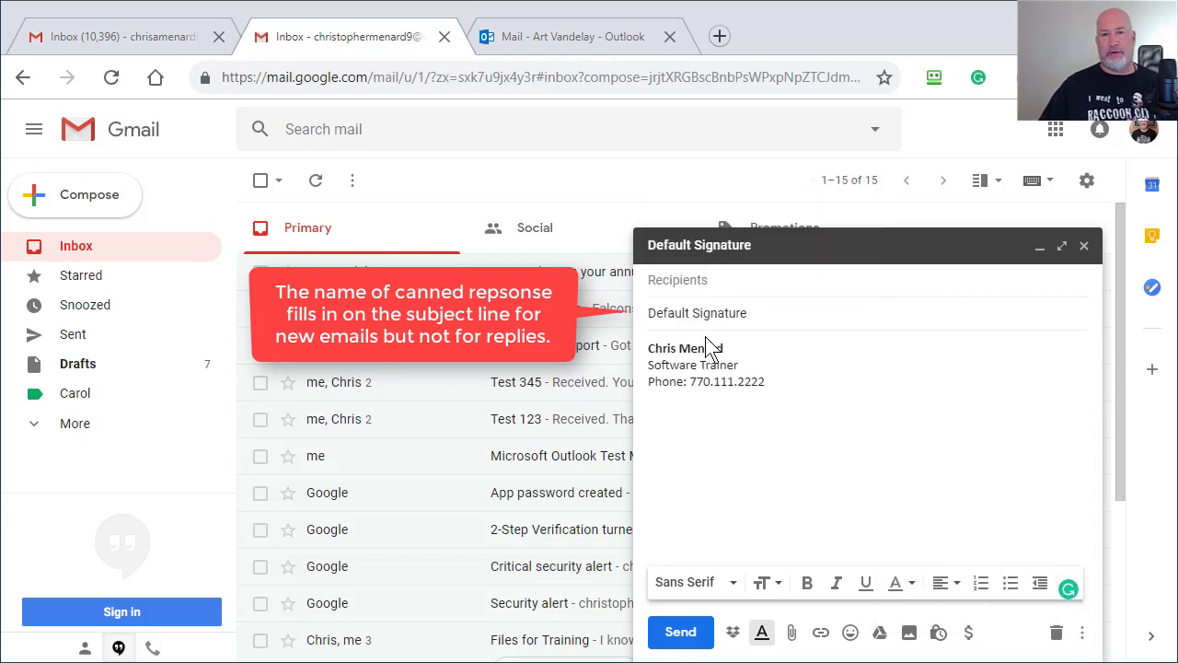
pyautogui.moveTo(749, 313); pyautogui.dragTo(648, 314)
pyautogui.press('BackSpace')
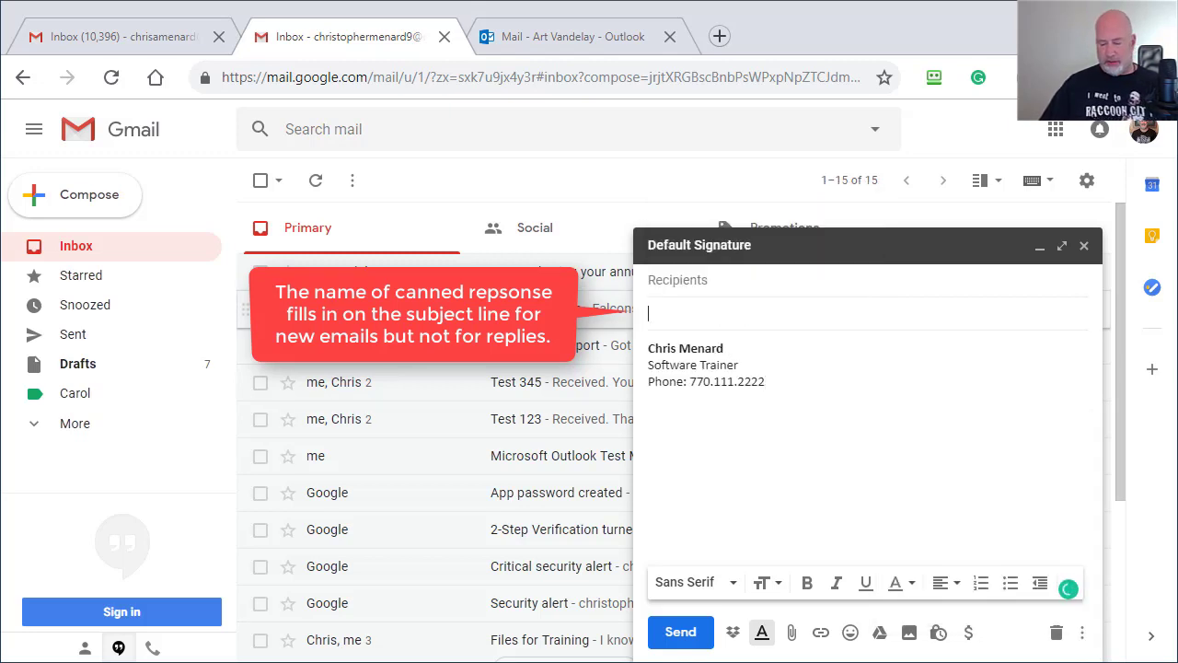
pyautogui.click(1083, 245)
# Step: Reply to Art Vandelay's annual conference email with the Annual Retreat 2019 canned response inserted
pyautogui.click(366, 274)
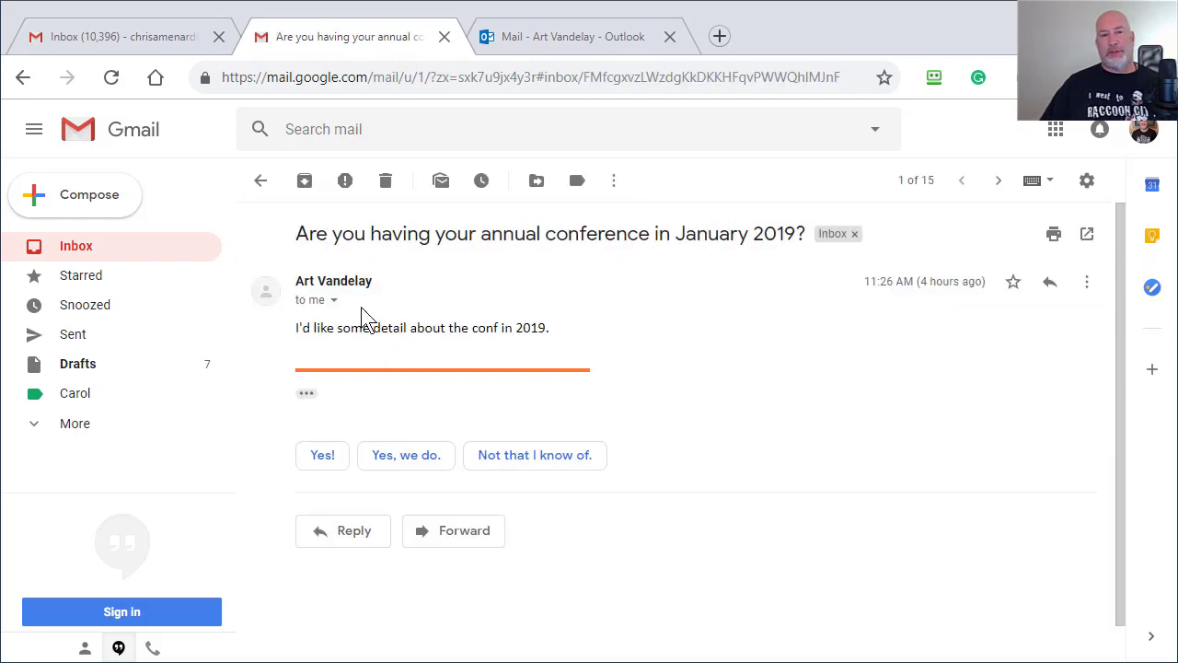
pyautogui.click(360, 530)
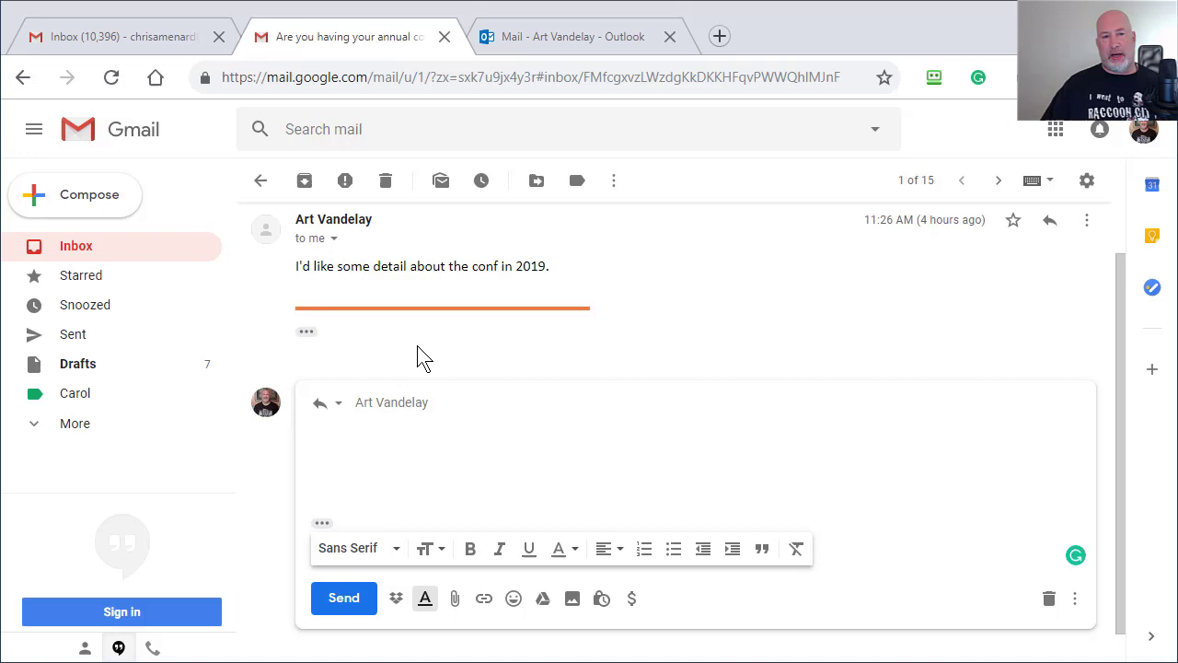
pyautogui.click(463, 387)
pyautogui.scroll(1, 445, 344)
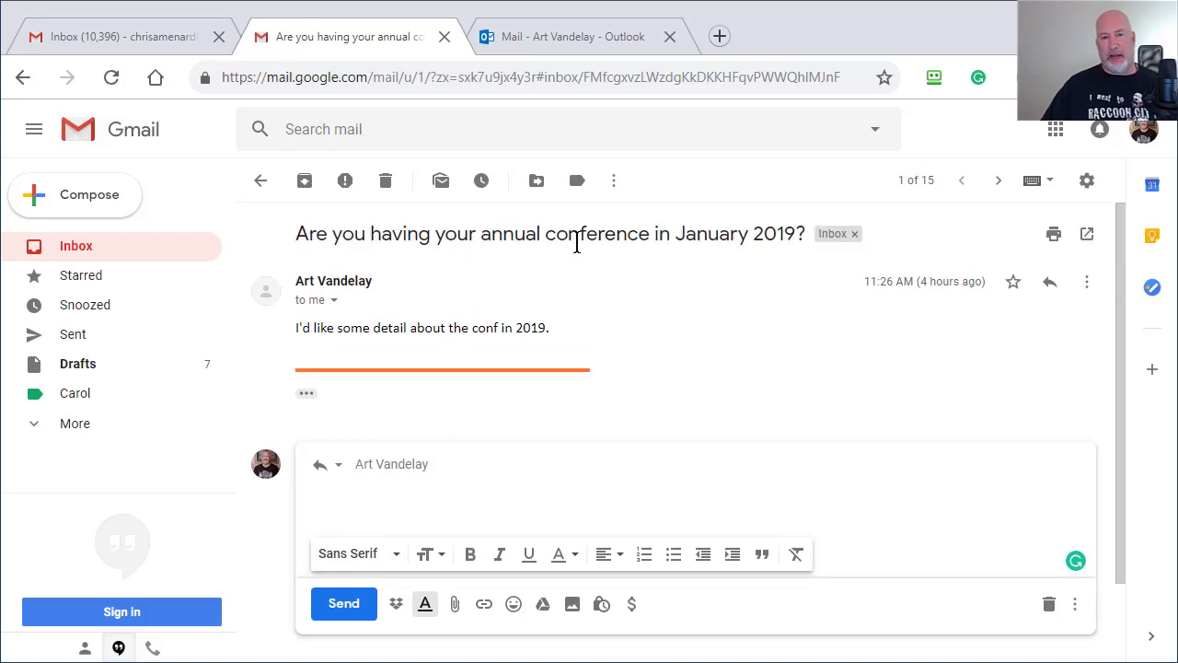
pyautogui.click(1073, 606)
pyautogui.moveTo(983, 473)
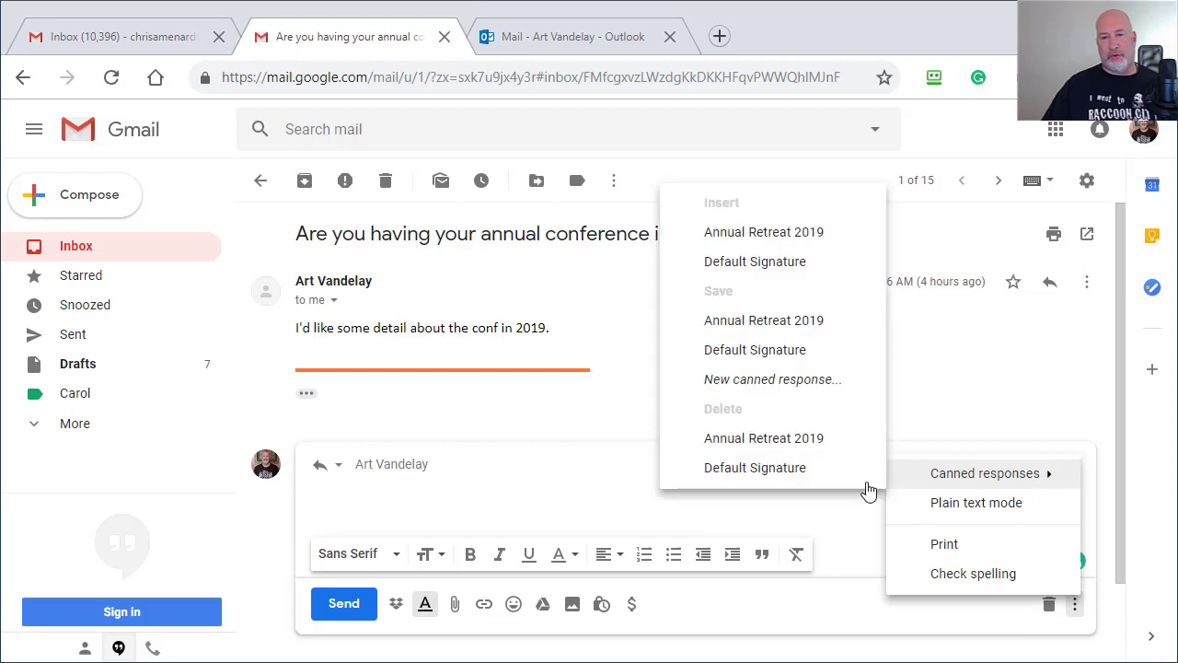
pyautogui.click(746, 236)
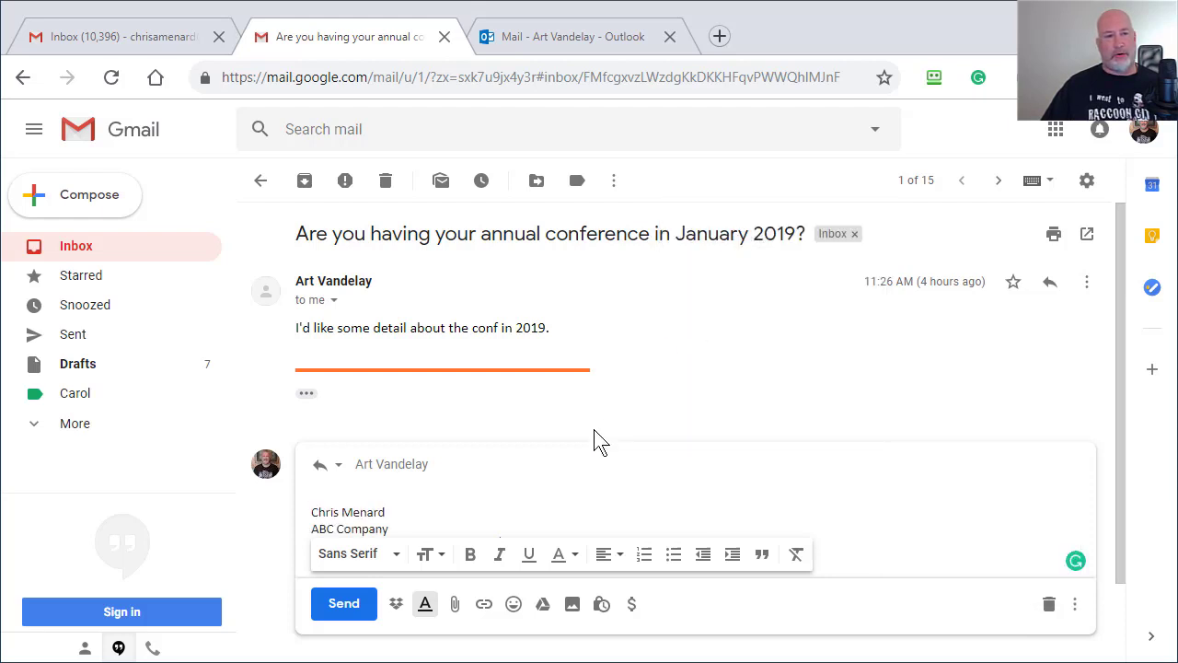